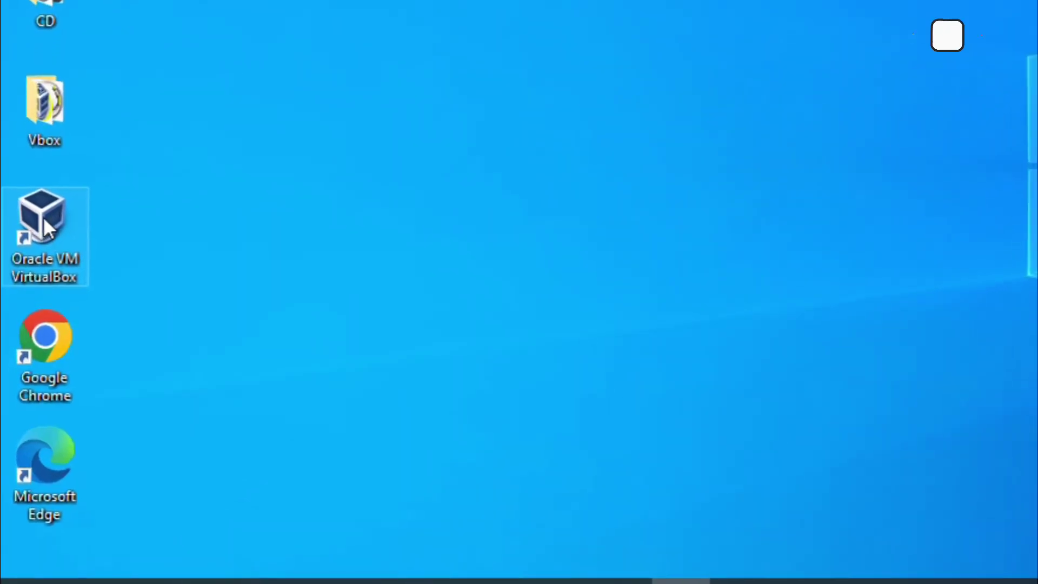
Step: Launch VirtualBox from the desktop shortcut and start a new machine via Machine > New
double_click(43, 219)
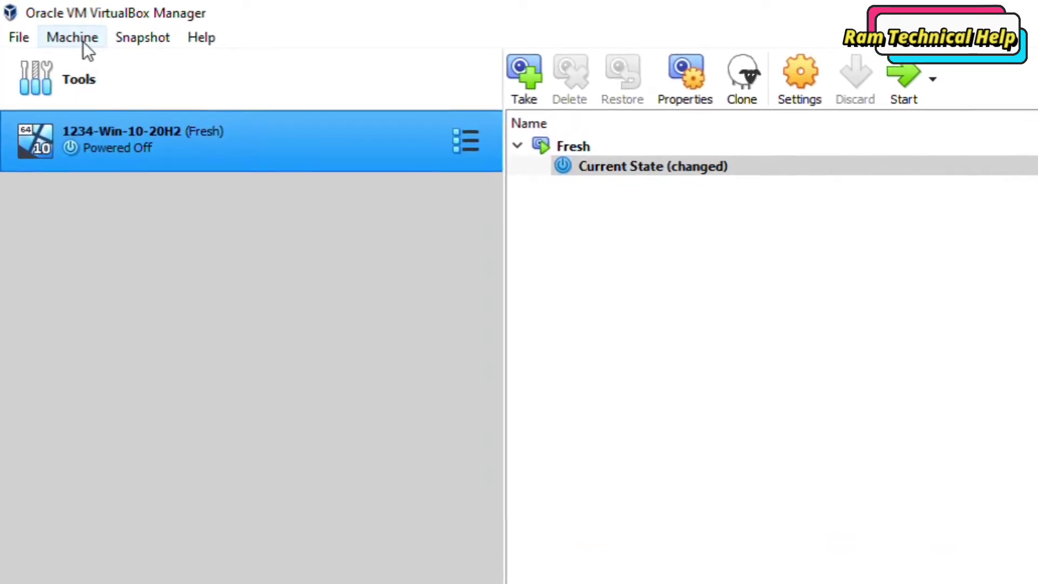
click(84, 41)
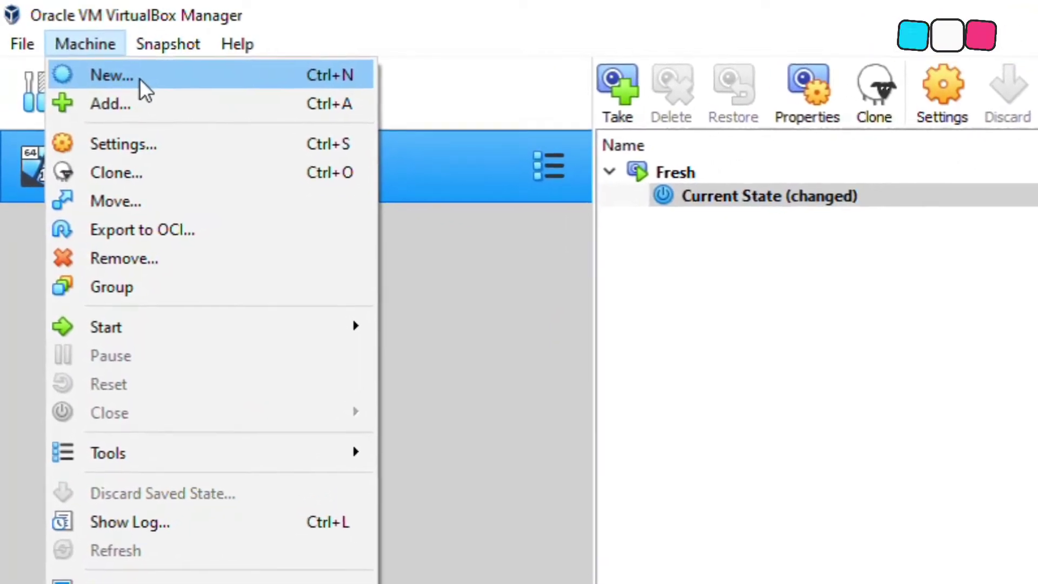
click(139, 79)
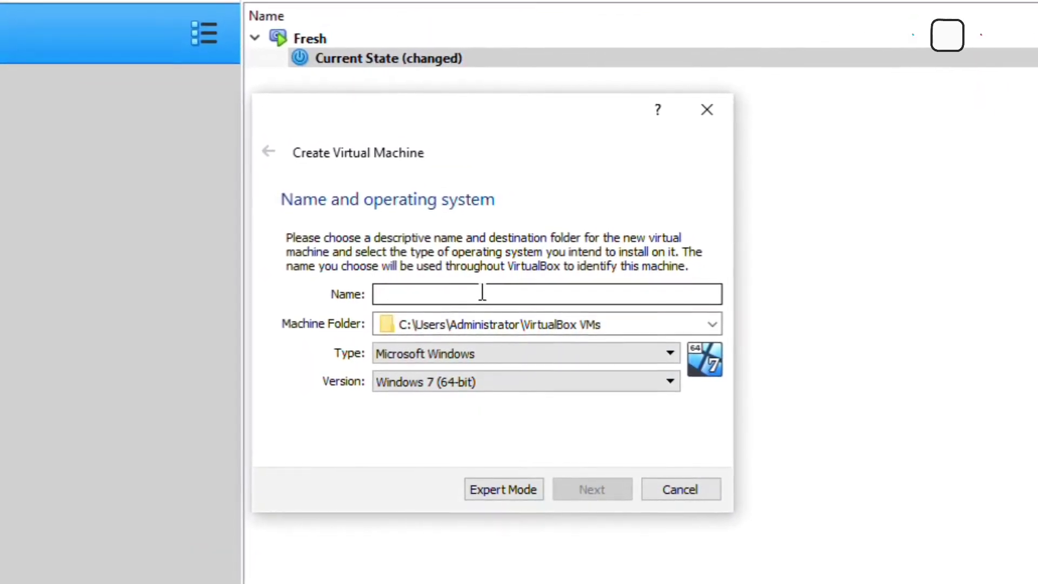
Step: Enter 1234-Win-server-2019-64bit as the machine name and select the name text
text(123)
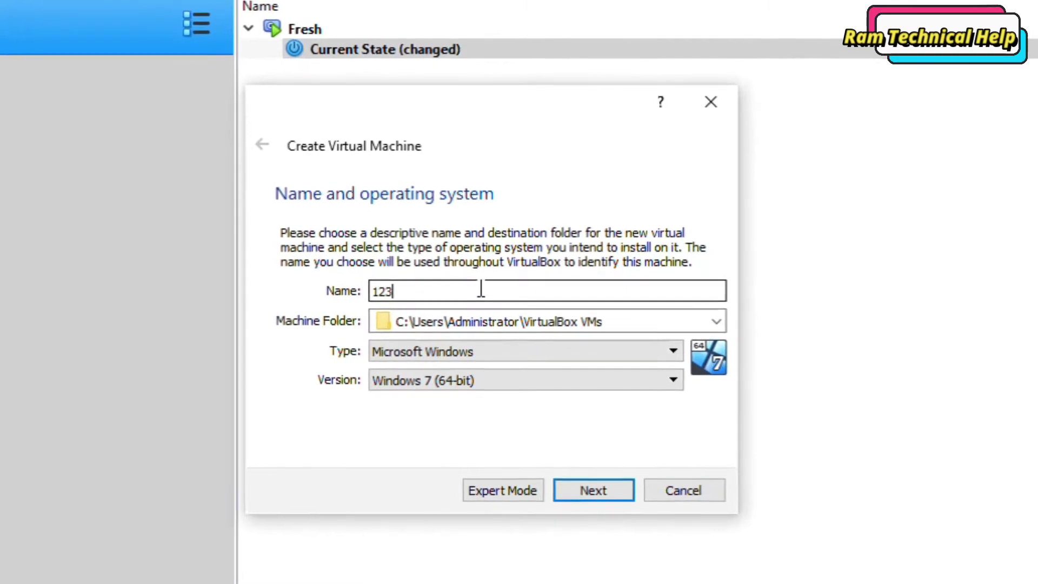
text(4-)
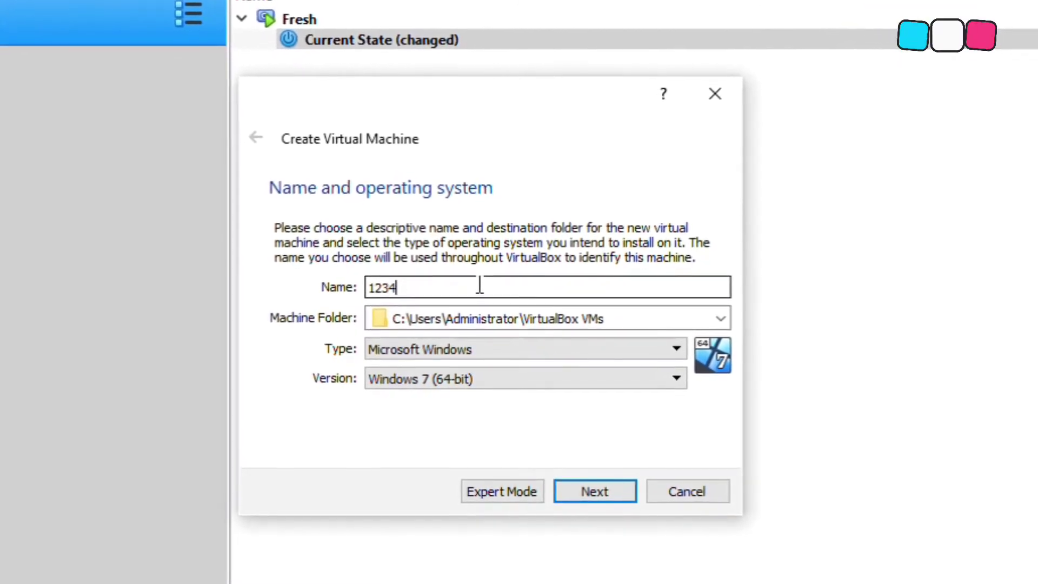
text(Win)
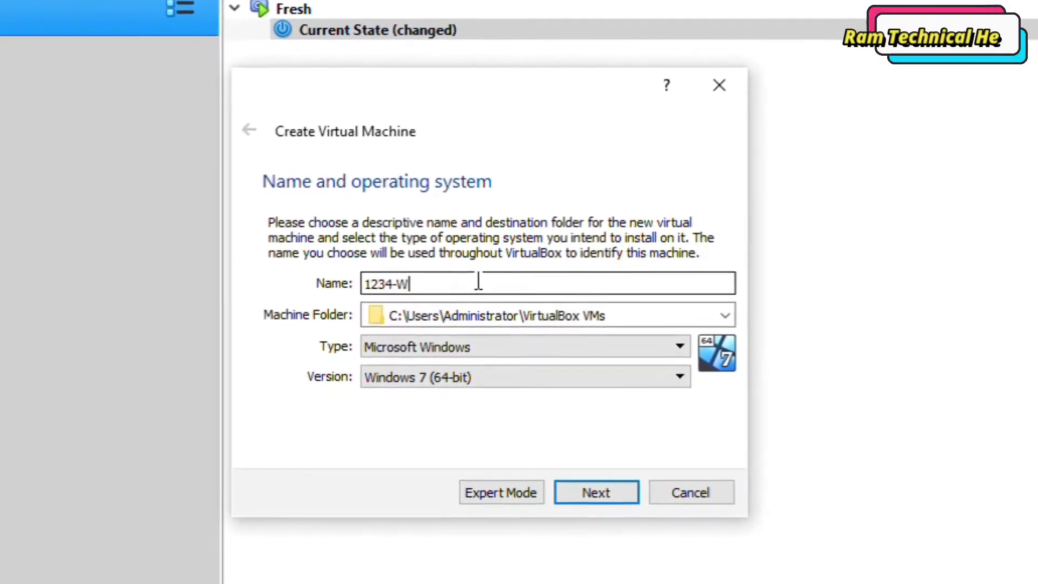
text(-server-20)
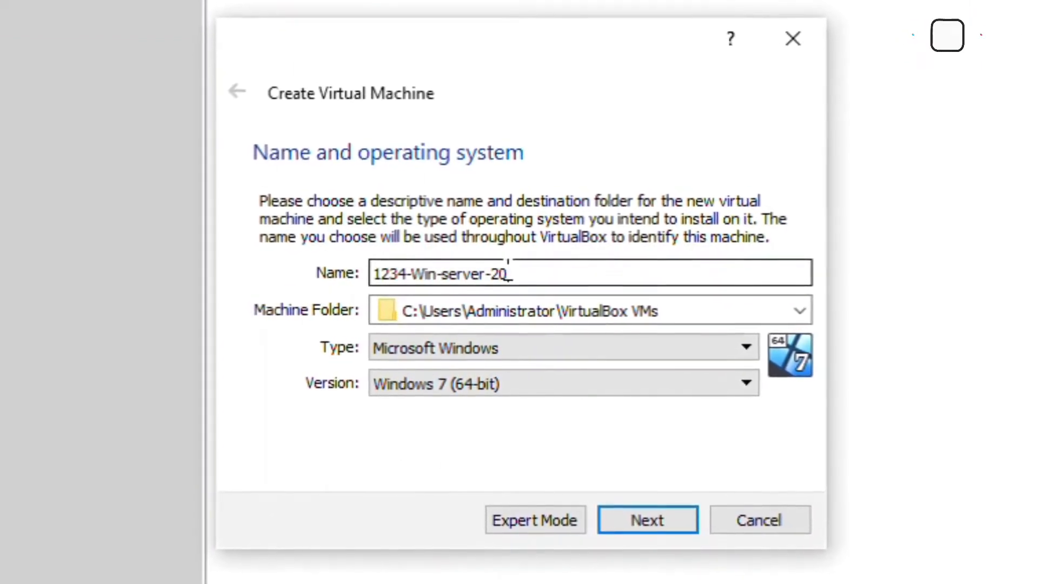
text(16)
text(9)
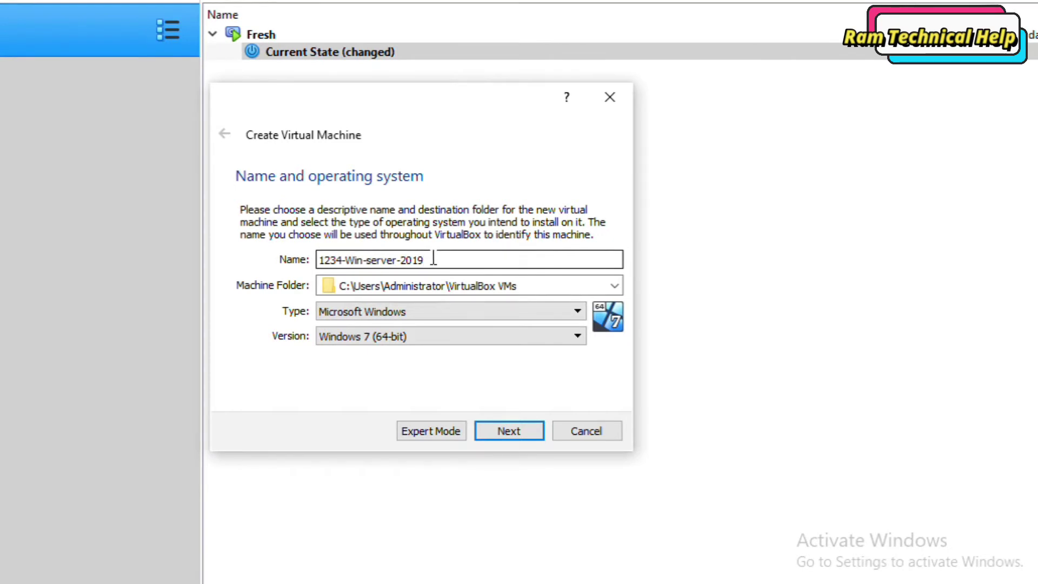
text(-6)
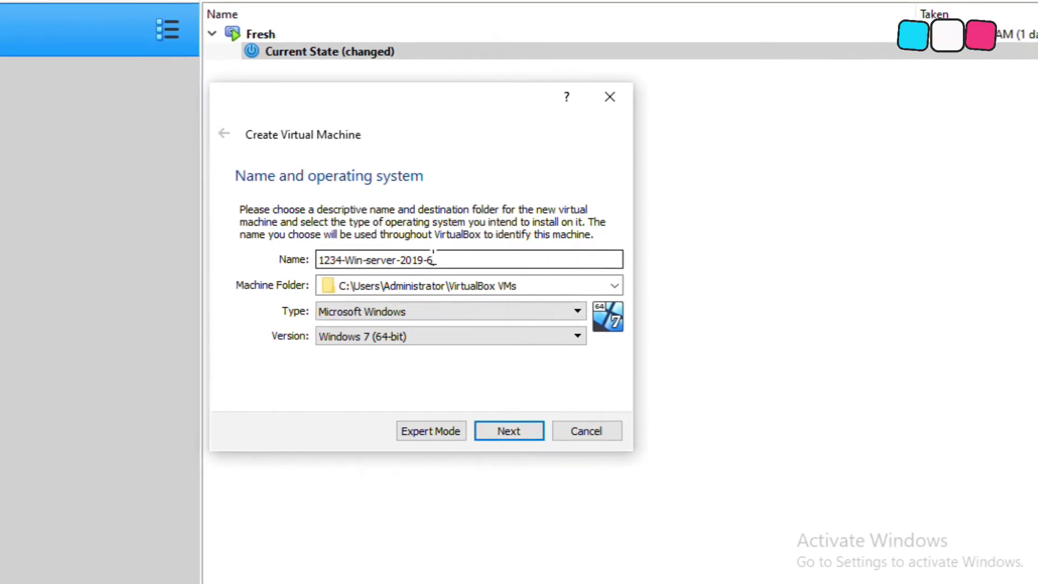
text(4bit)
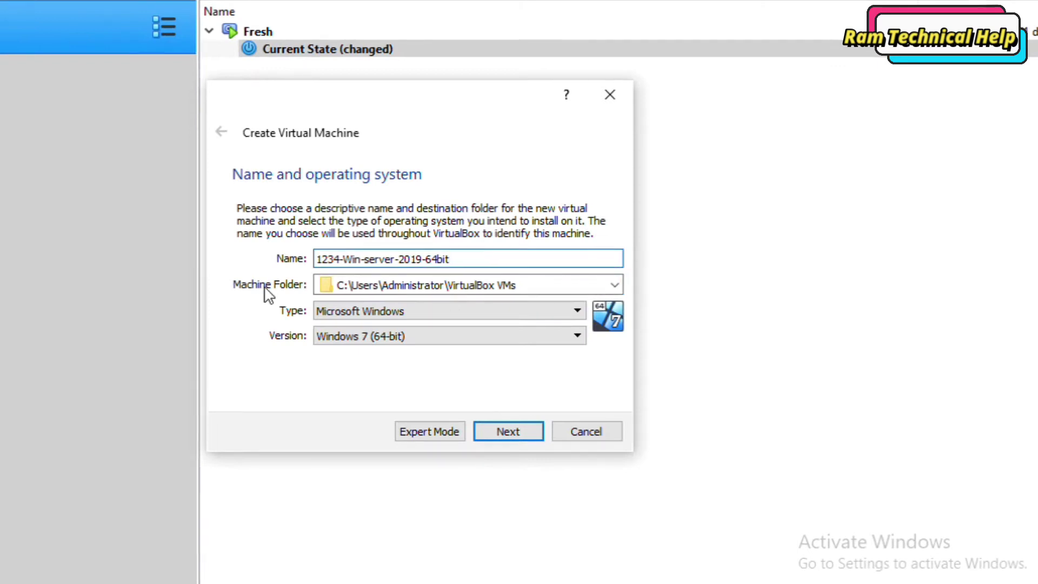
drag(465, 259, 370, 269)
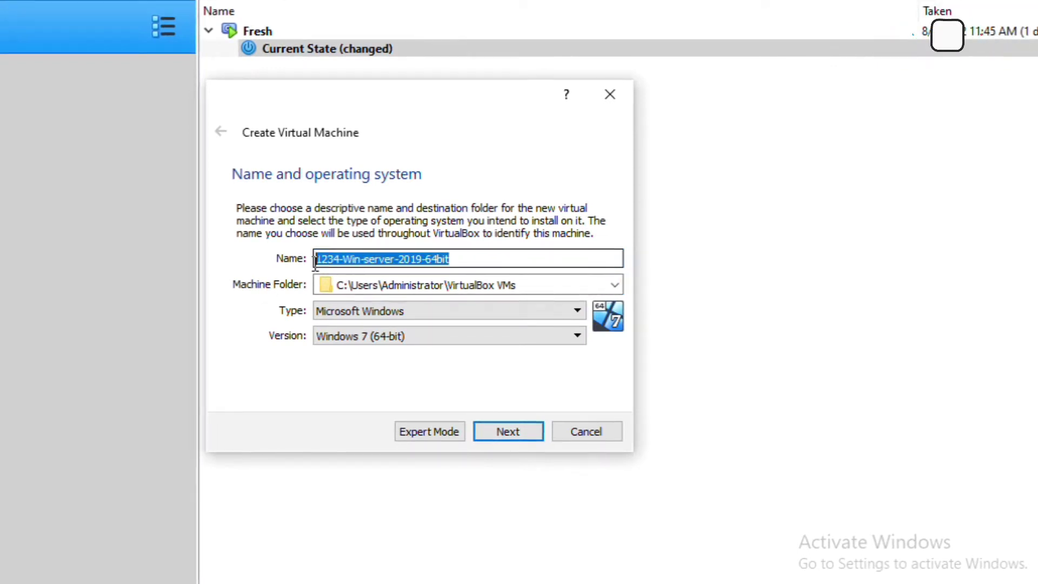
Step: Copy the machine name and set the Machine Folder to F:\VDI\1234-W-2019-64bit
right_click(364, 253)
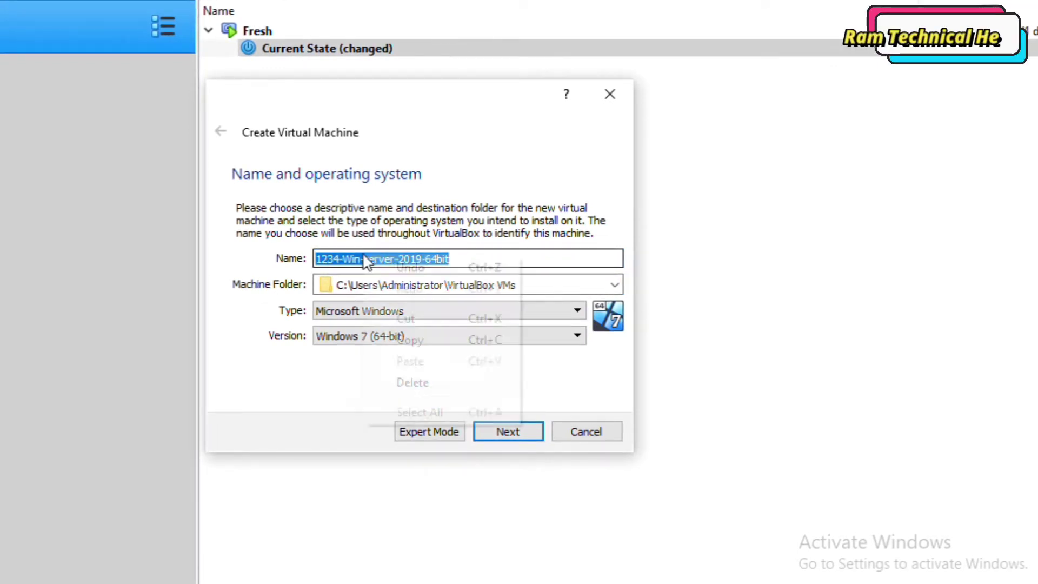
click(386, 340)
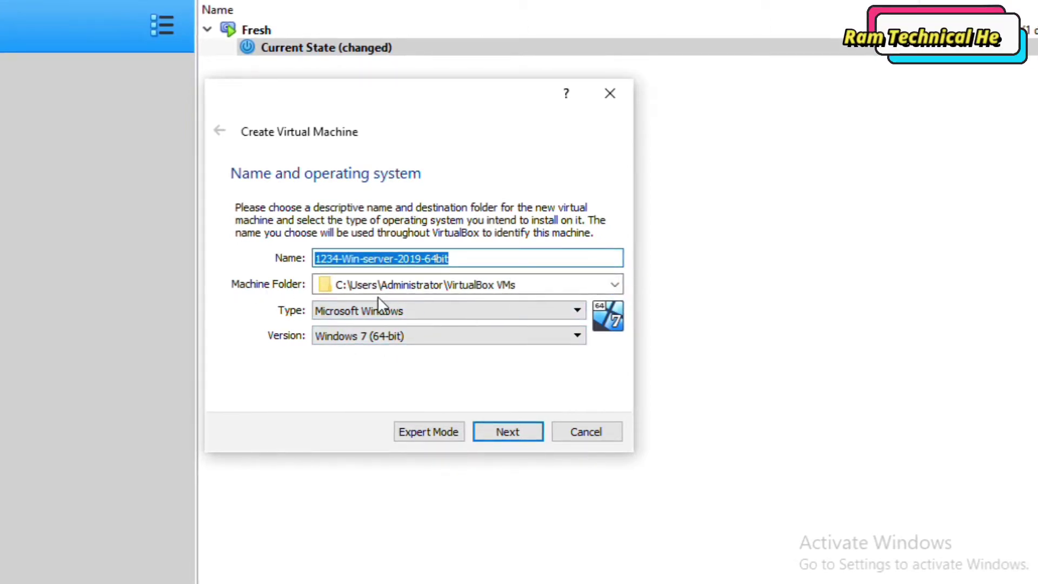
click(616, 285)
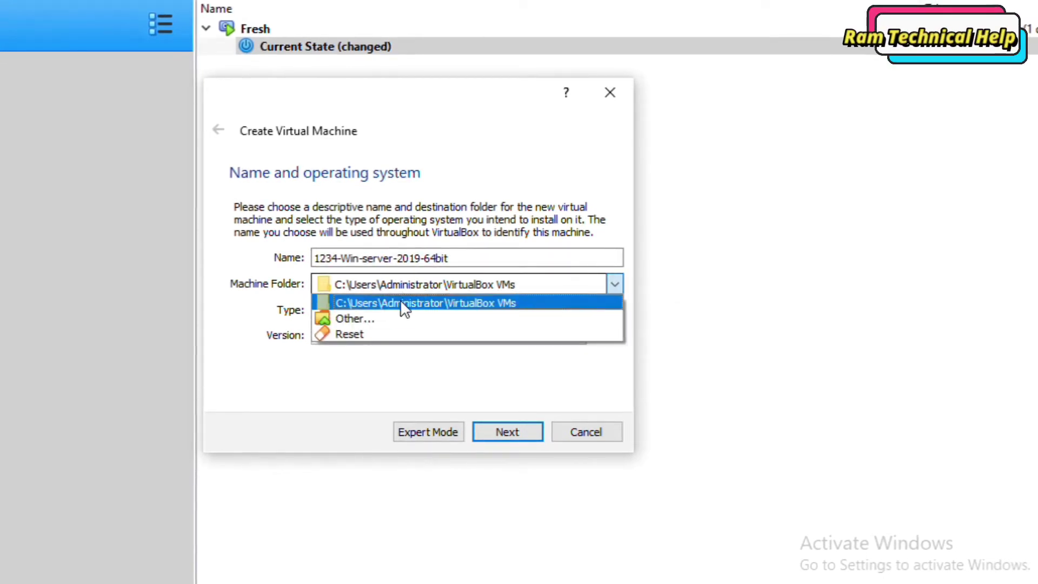
click(358, 319)
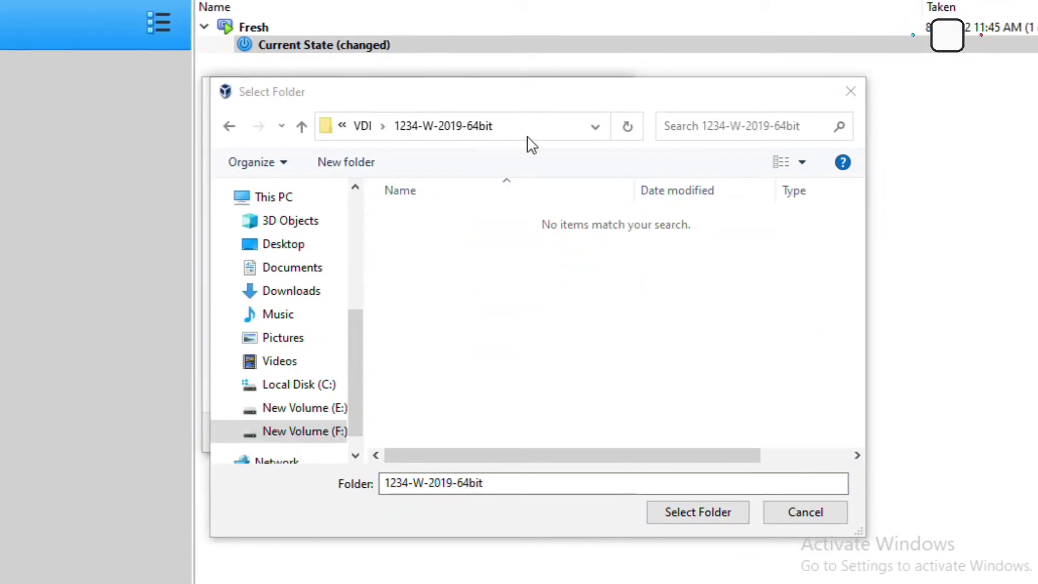
click(531, 132)
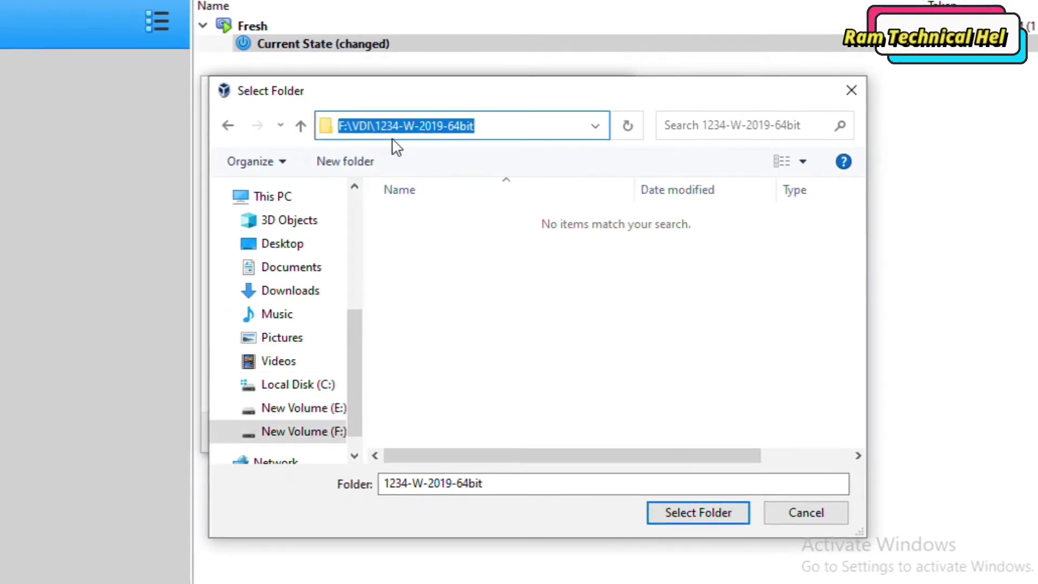
click(488, 126)
drag(488, 125, 396, 130)
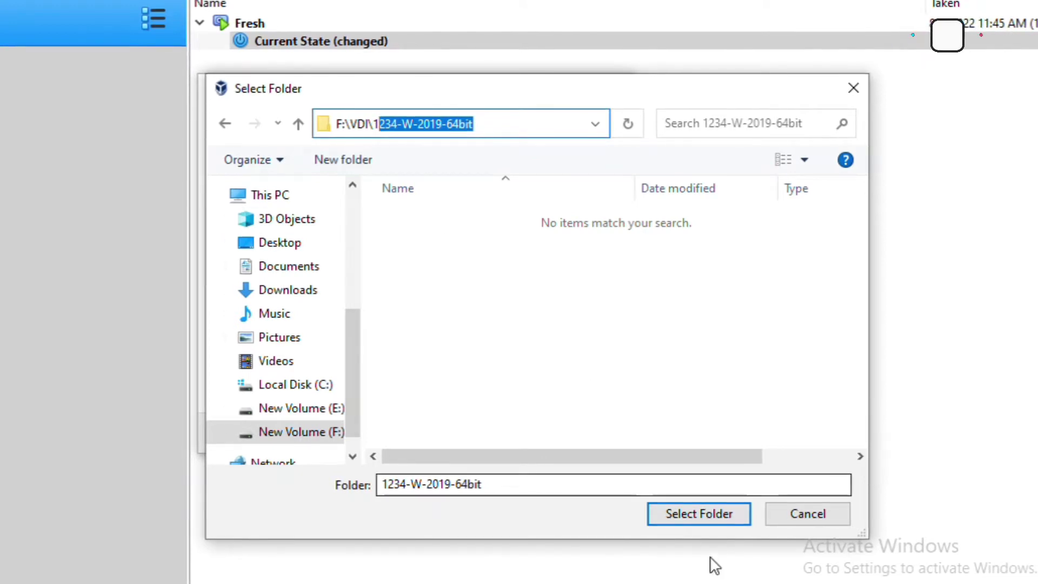
click(692, 512)
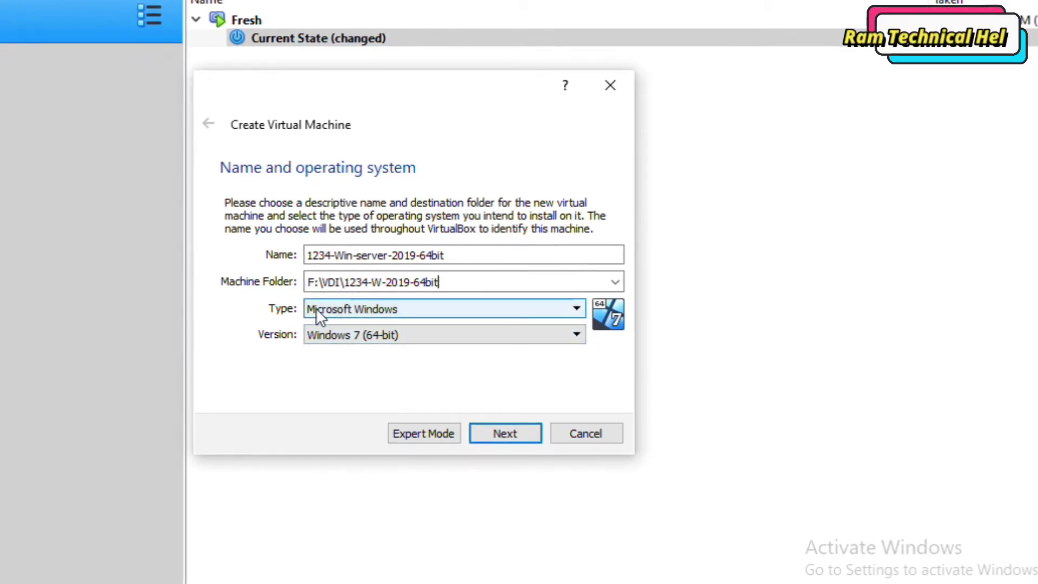
Step: Keep type Microsoft Windows, select version Windows 2019 (64-bit), and continue
click(381, 310)
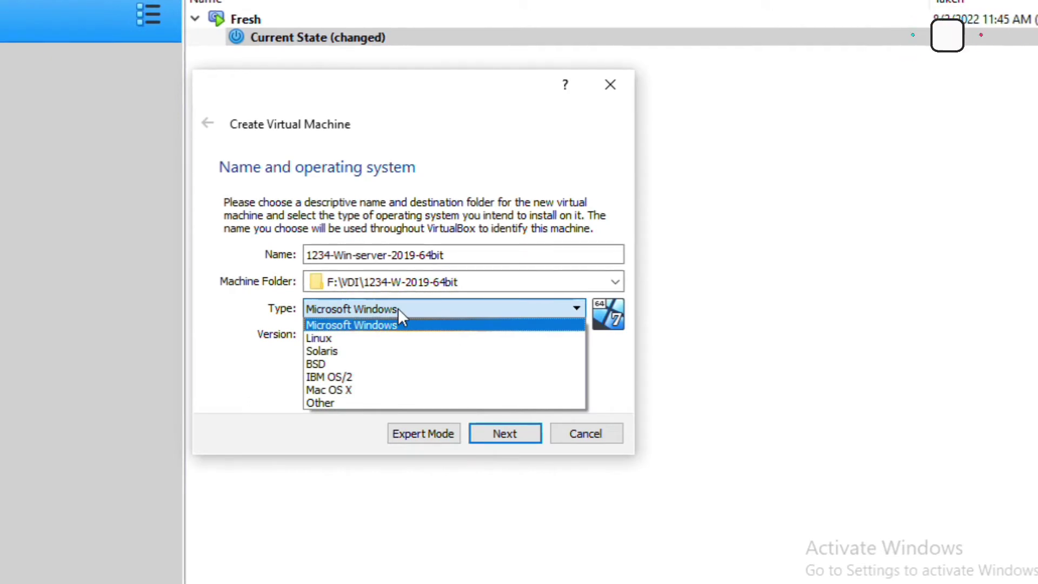
click(638, 354)
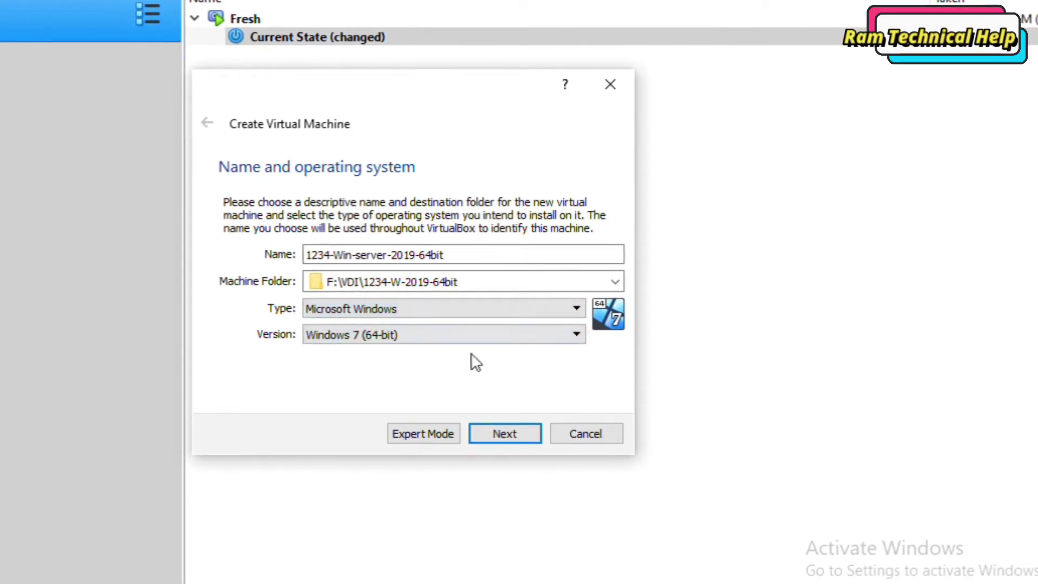
click(405, 336)
scroll(478, 439, down, 3)
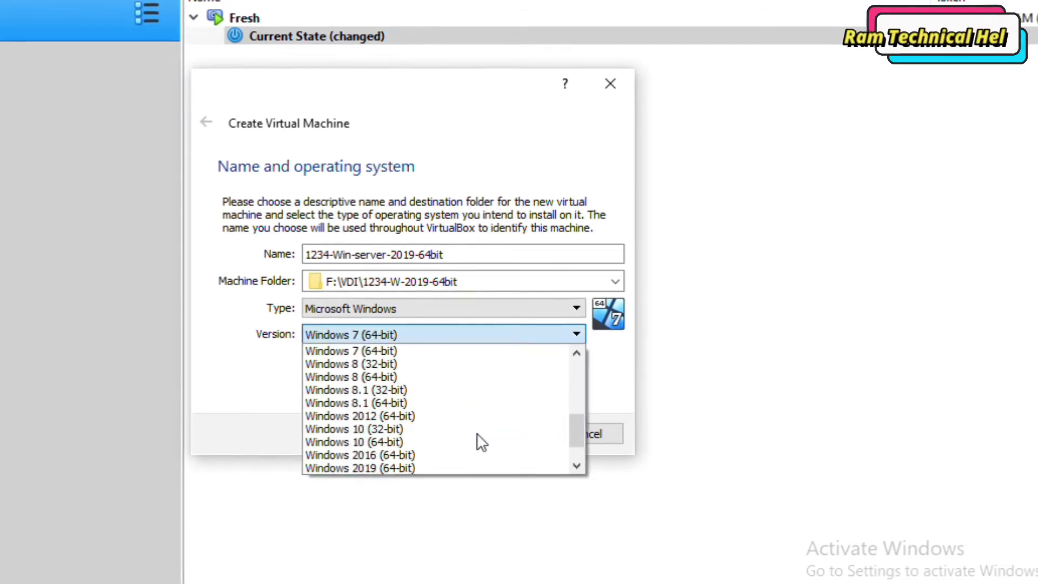
scroll(479, 439, down, 1)
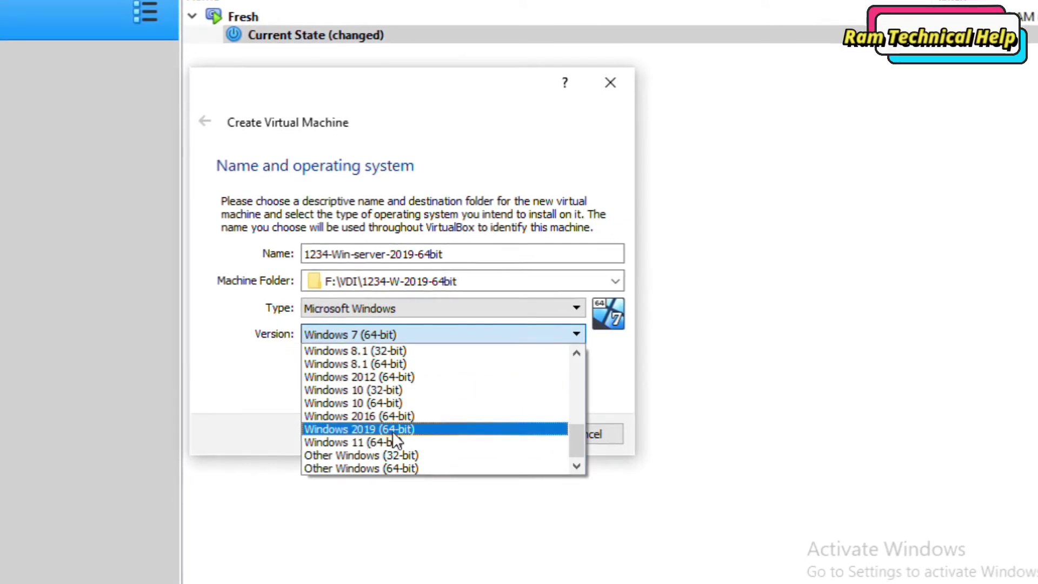
click(407, 429)
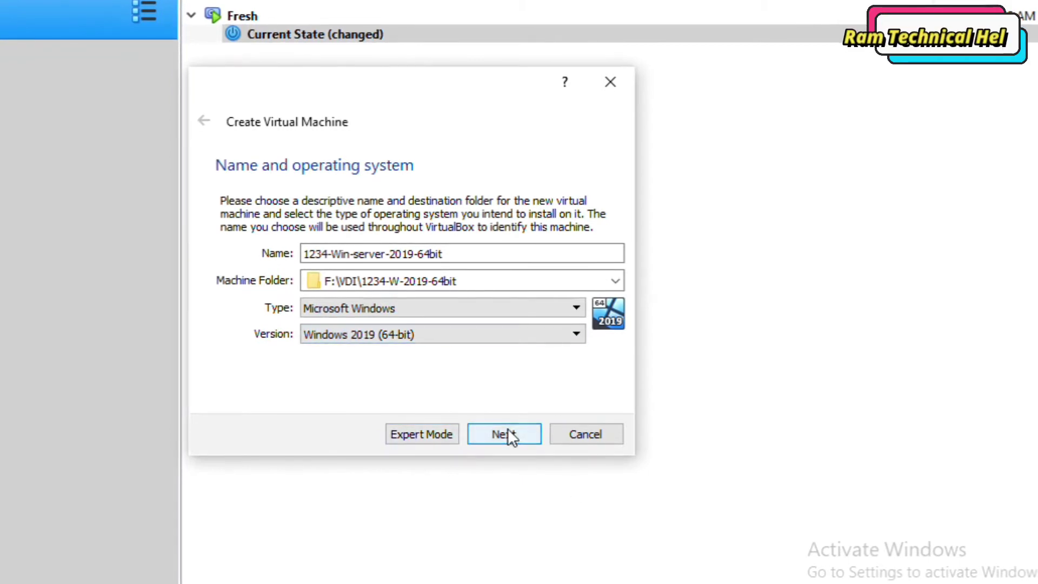
click(518, 442)
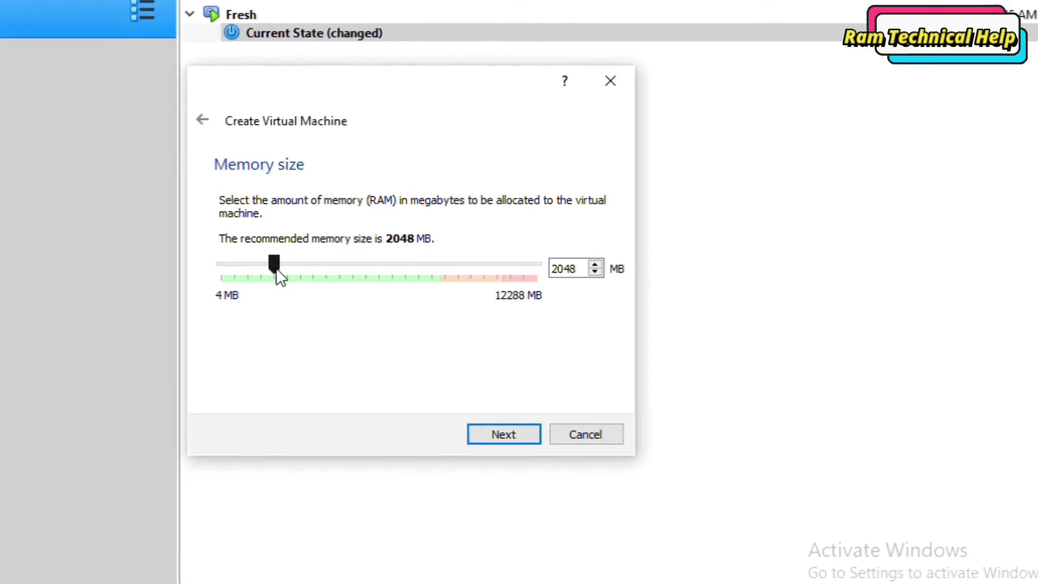
Step: Set the memory slider to 3055 MB and proceed to the hard disk step
drag(287, 272, 506, 297)
drag(414, 300, 309, 282)
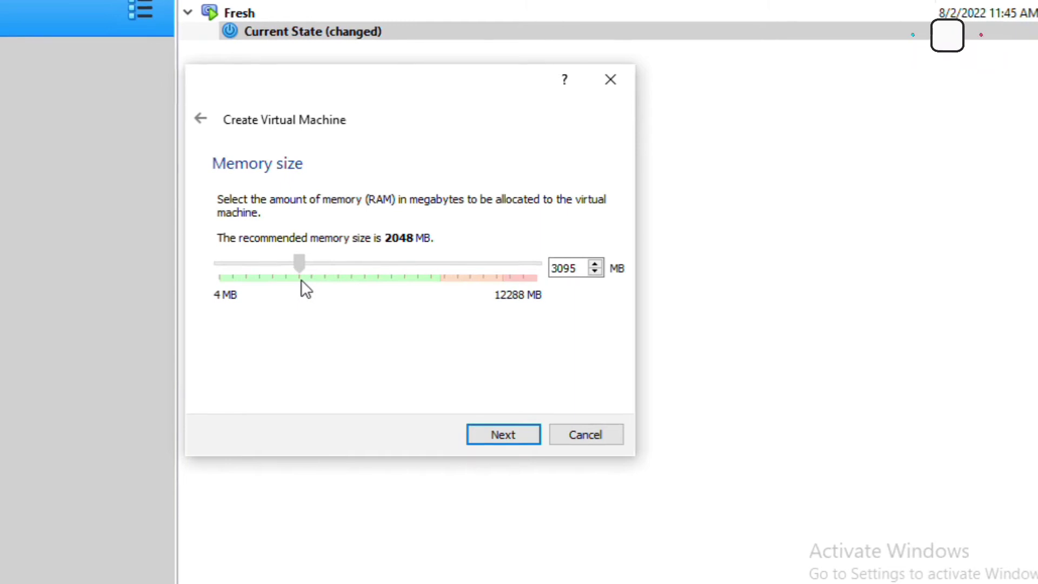
drag(301, 280, 300, 280)
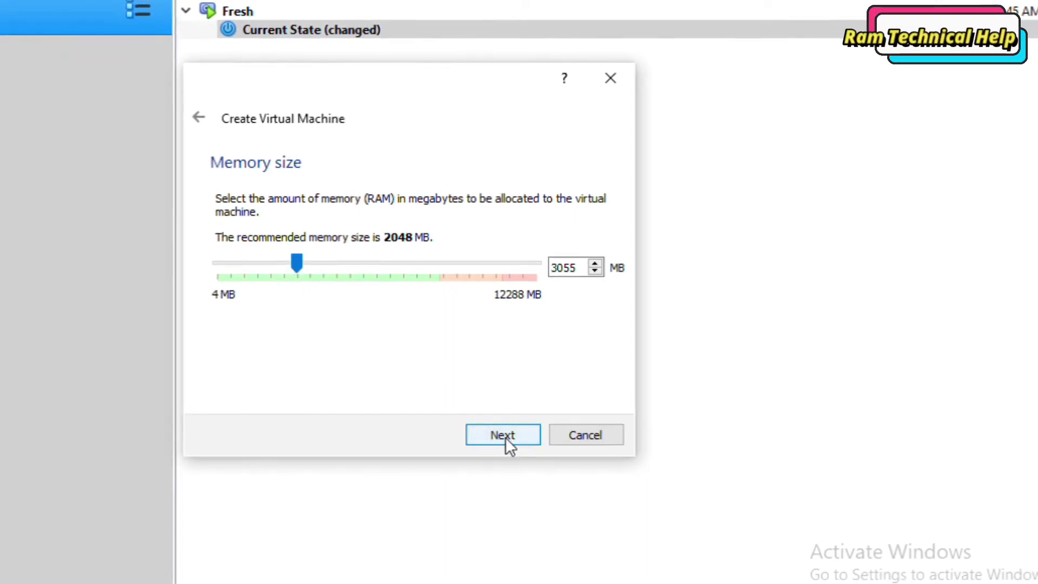
click(489, 438)
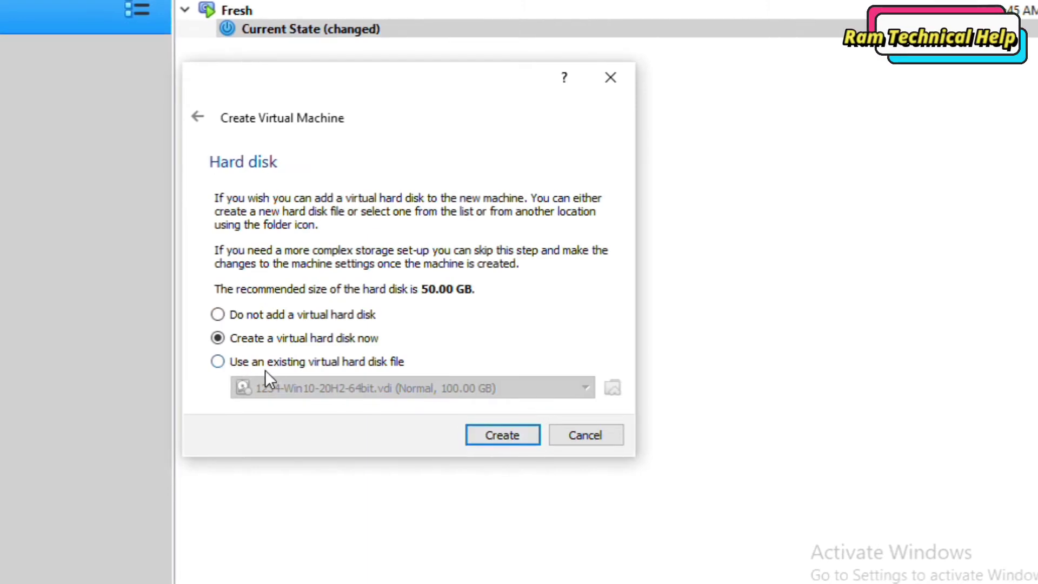
Step: Choose to use an existing virtual hard disk and add one from the Hard Disk Selector
click(217, 362)
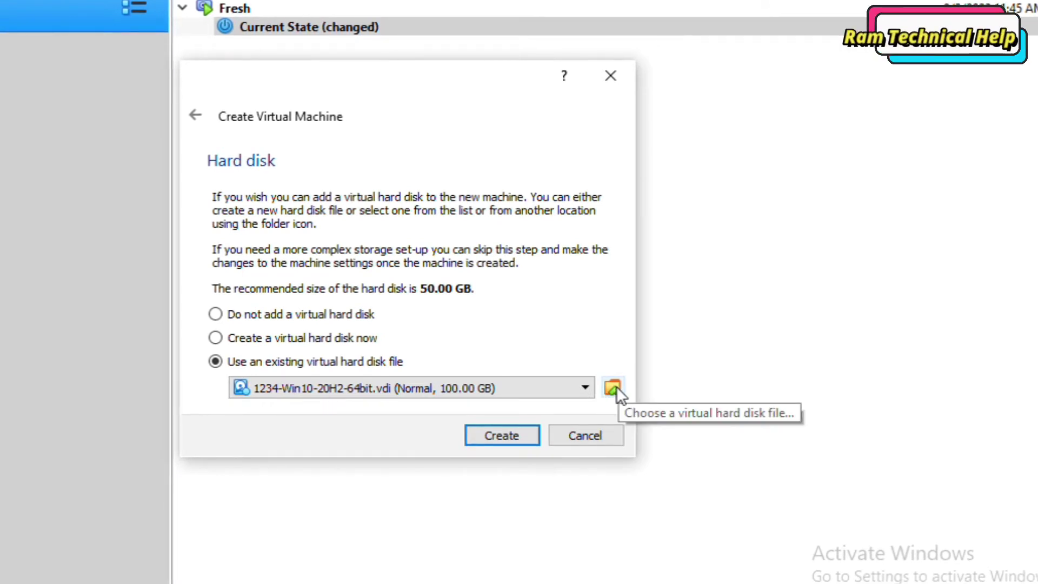
click(615, 389)
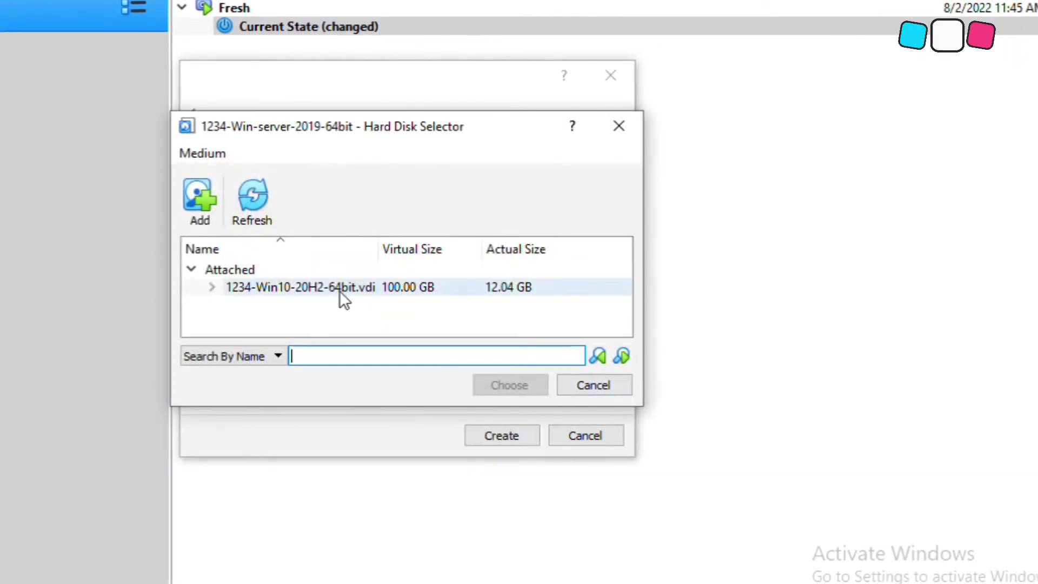
click(196, 221)
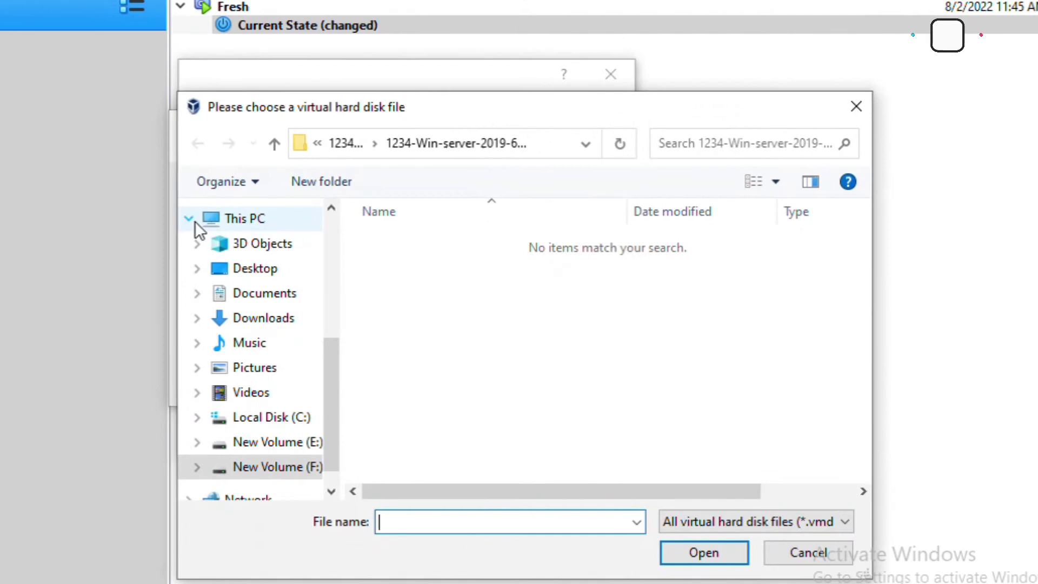
Step: Browse to F:\VDI\1234-W-2019-64bit and open 1234-W-2019-64bit.vdi
click(343, 145)
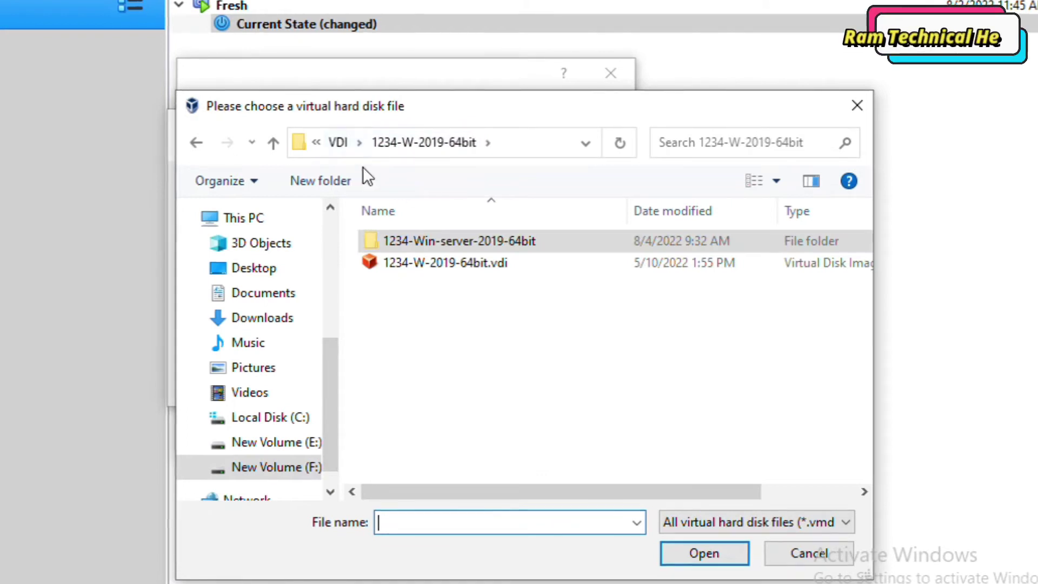
click(528, 148)
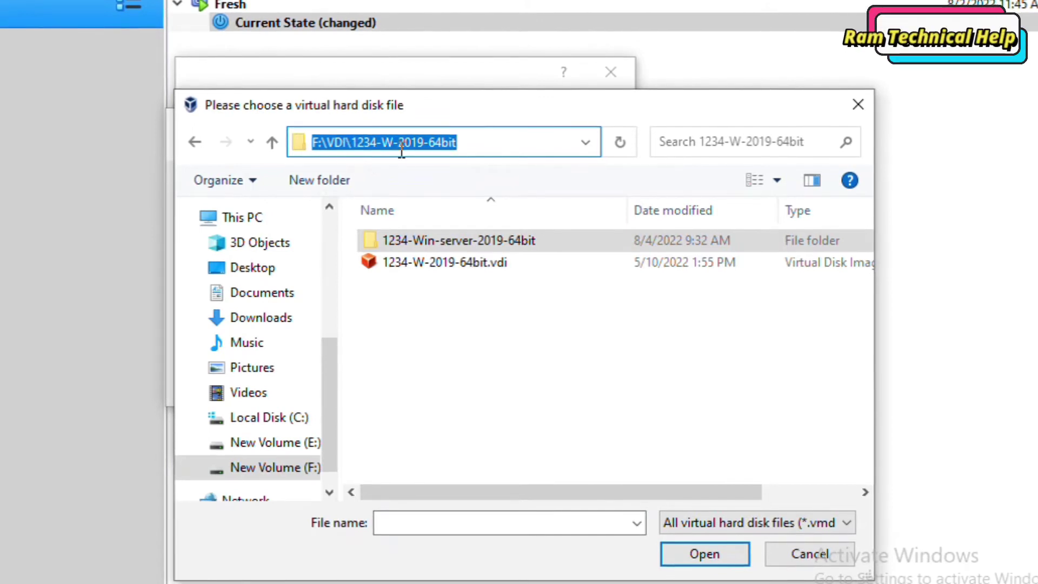
click(468, 146)
drag(468, 146, 367, 154)
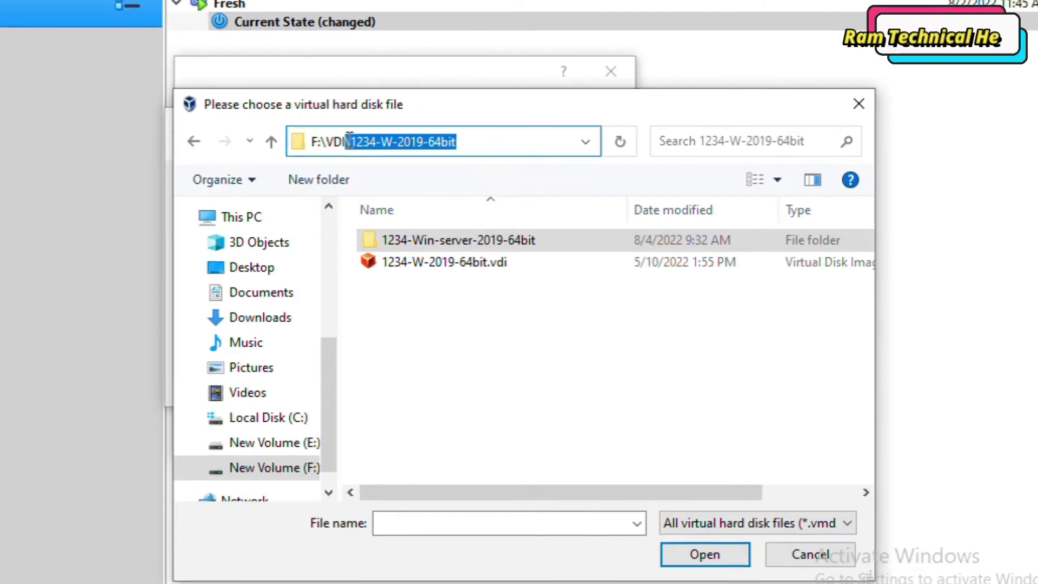
click(443, 308)
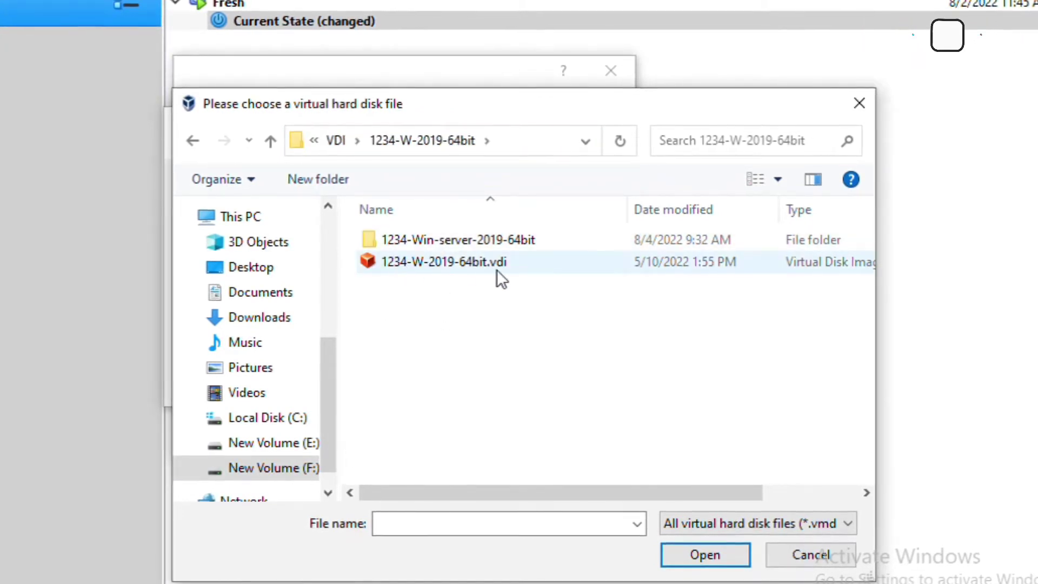
click(423, 260)
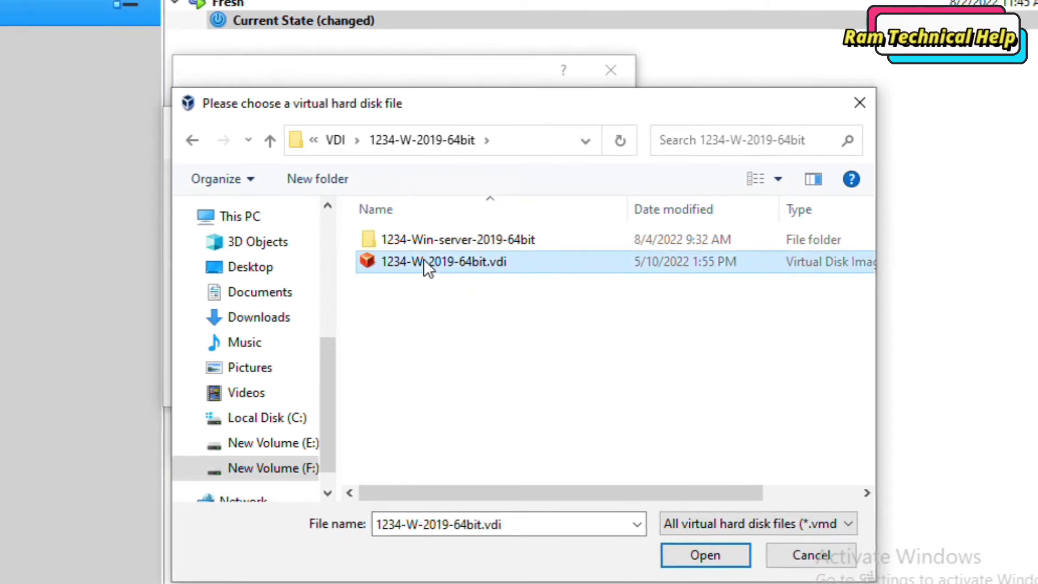
click(508, 526)
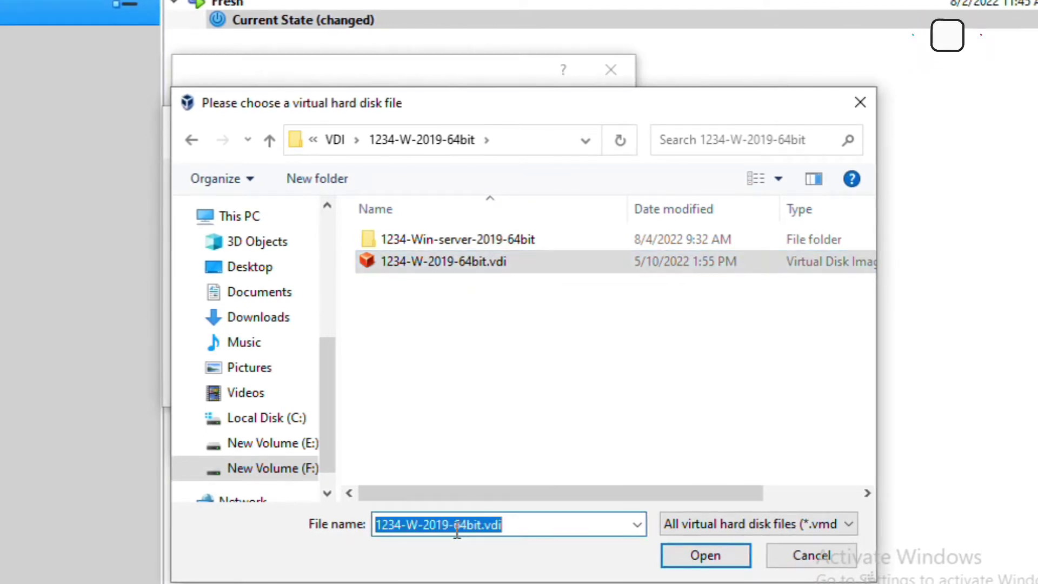
click(722, 556)
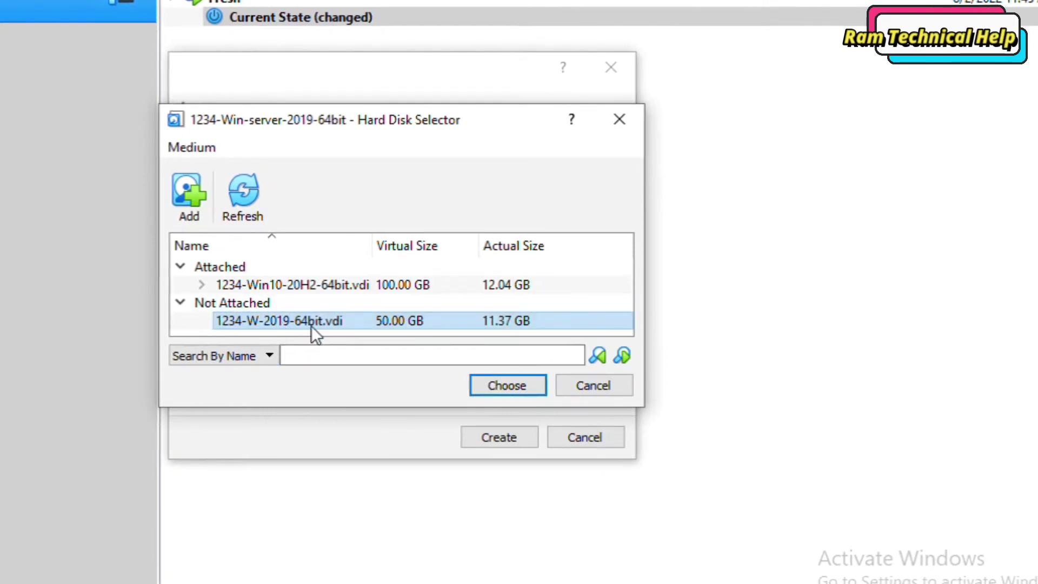
Step: Choose the 1234-W-2019-64bit.vdi disk, create the machine, and open its Settings
click(508, 388)
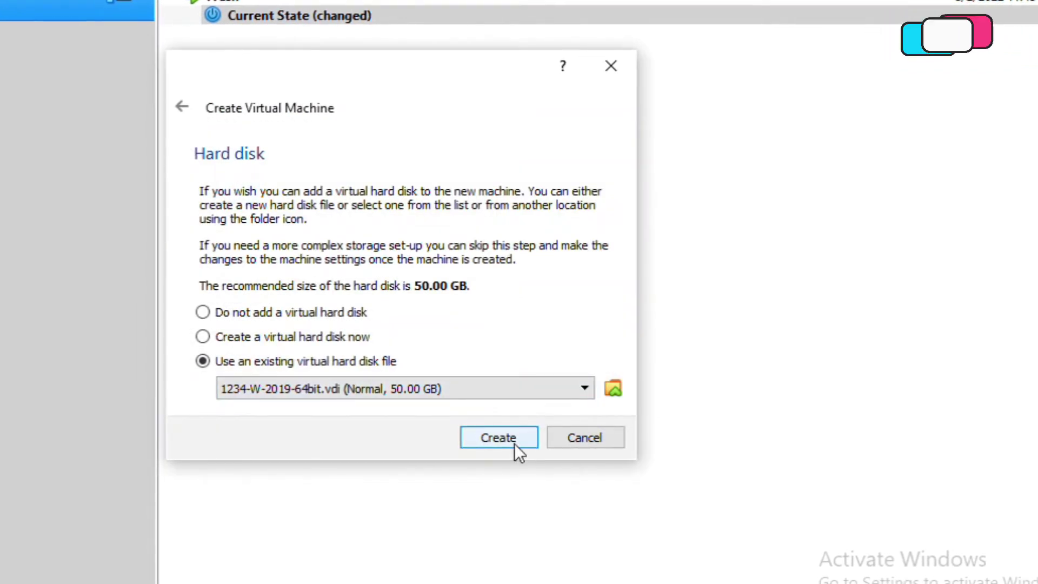
click(514, 443)
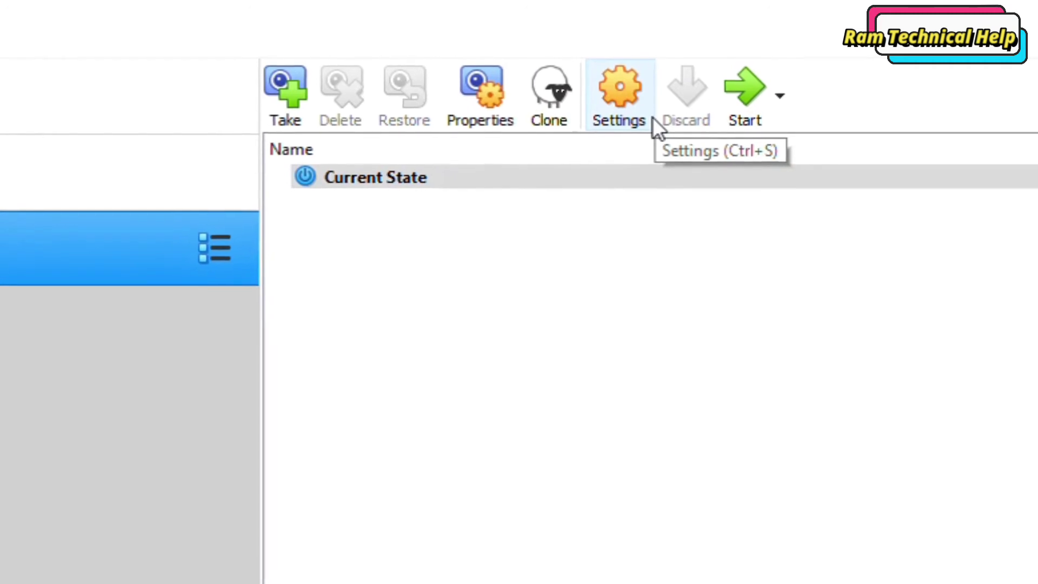
click(633, 130)
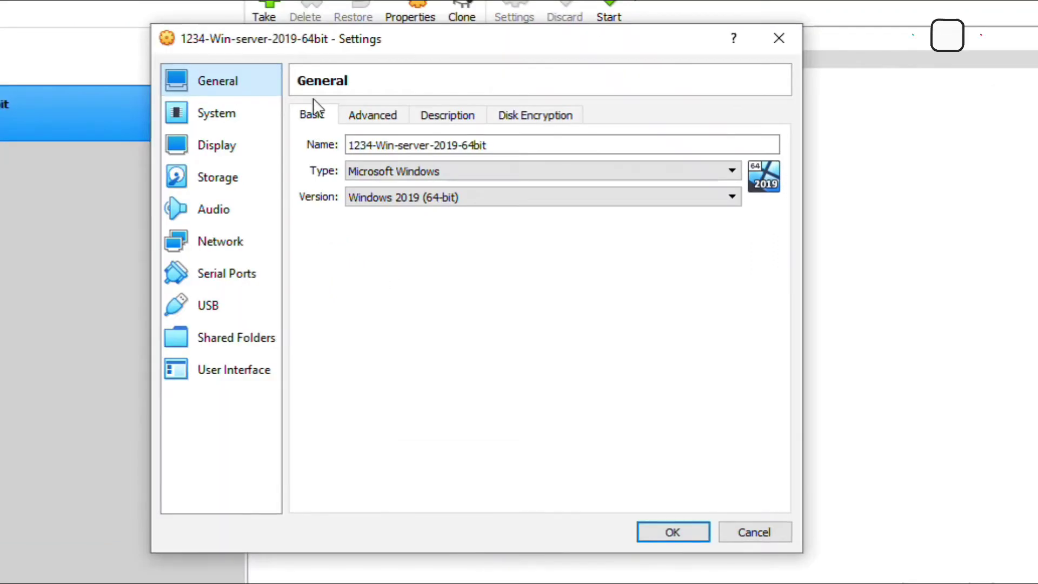
Step: Show the General Advanced options and check the snapshot folder, leaving it unchanged
click(378, 113)
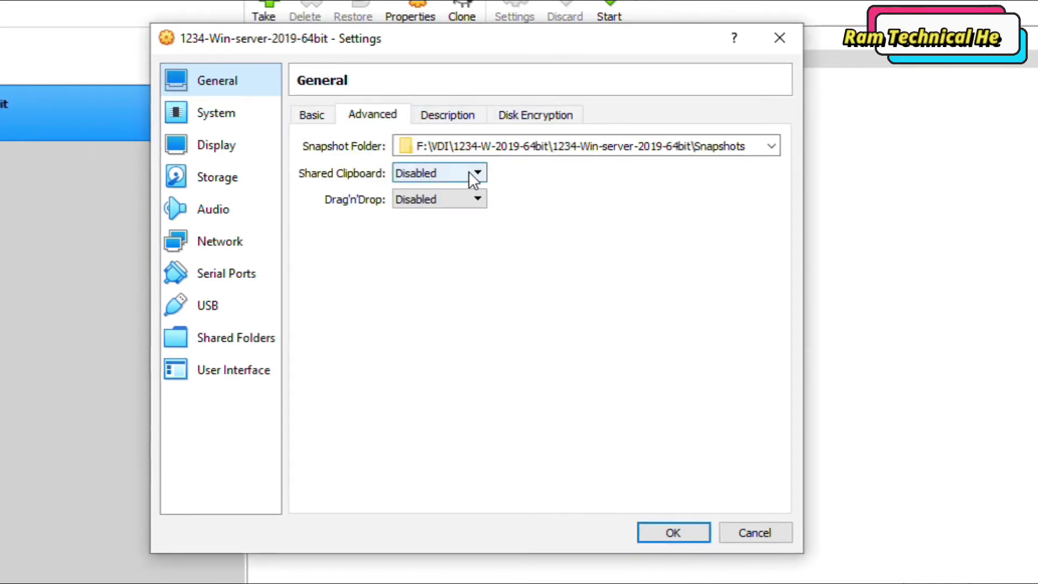
drag(430, 146, 445, 146)
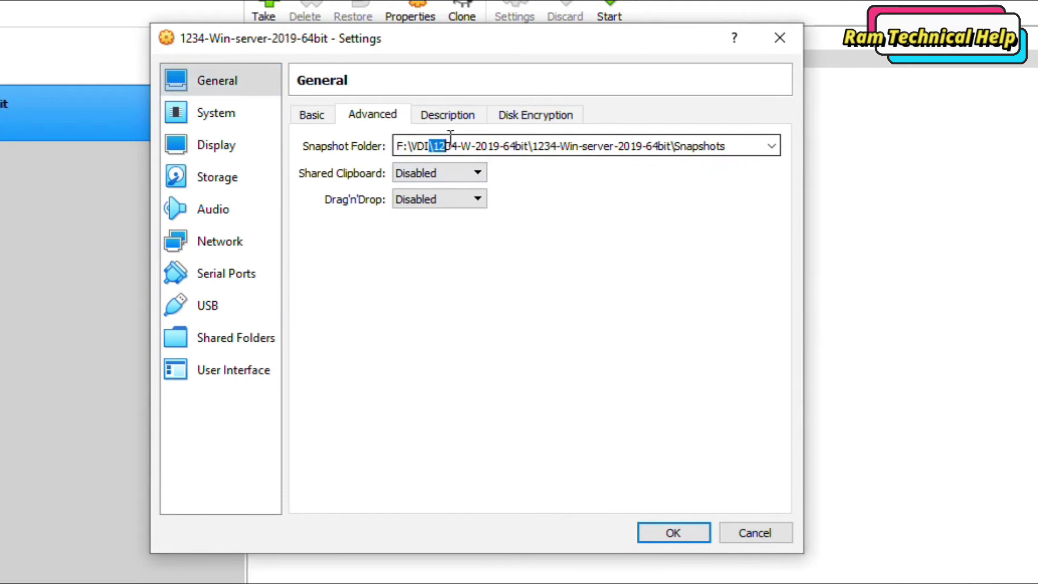
click(773, 146)
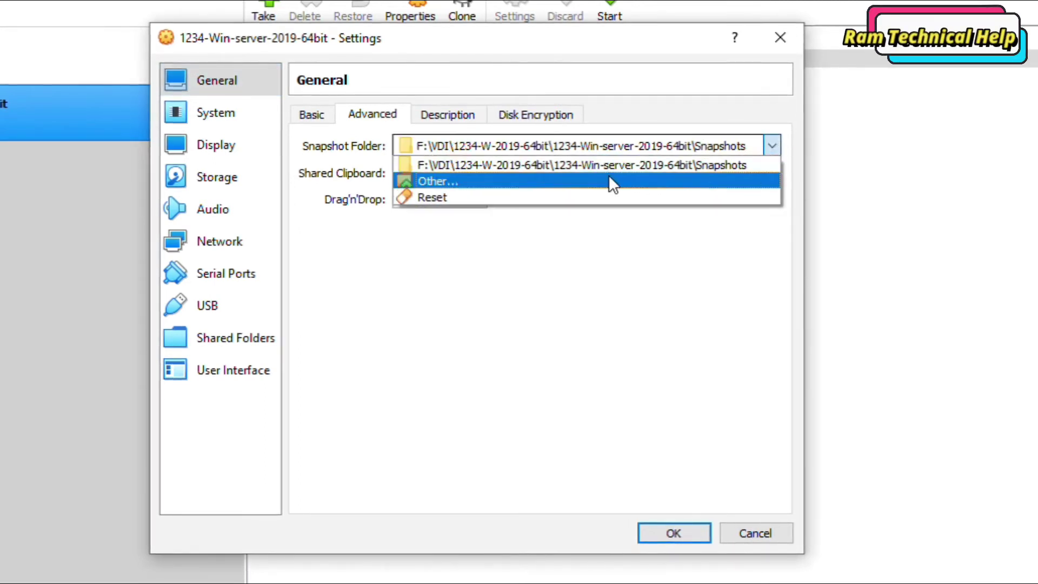
click(708, 262)
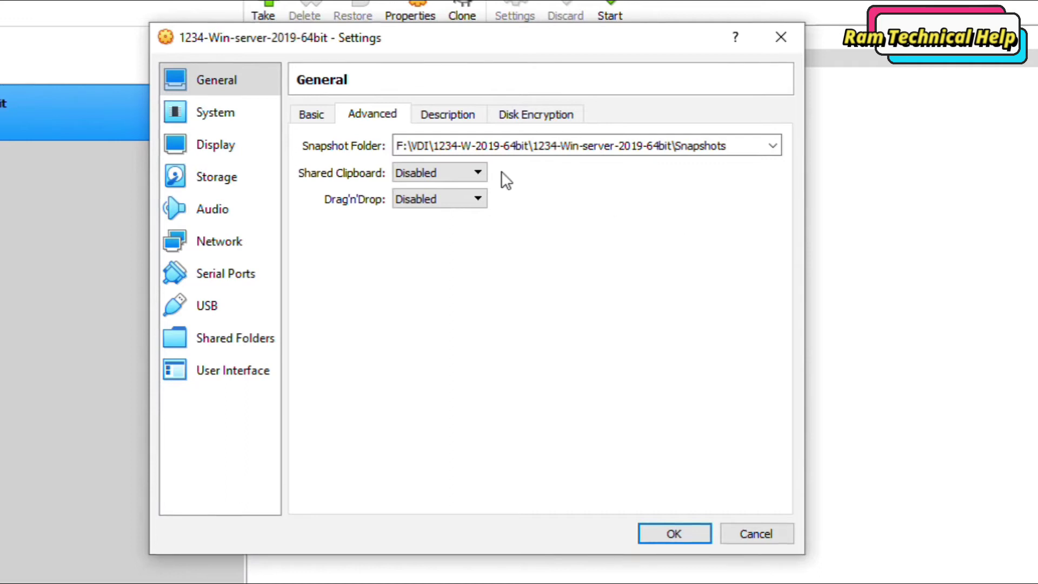
Step: Set Shared Clipboard and Drag'n'Drop to Bidirectional, then view Description and Disk Encryption
click(455, 168)
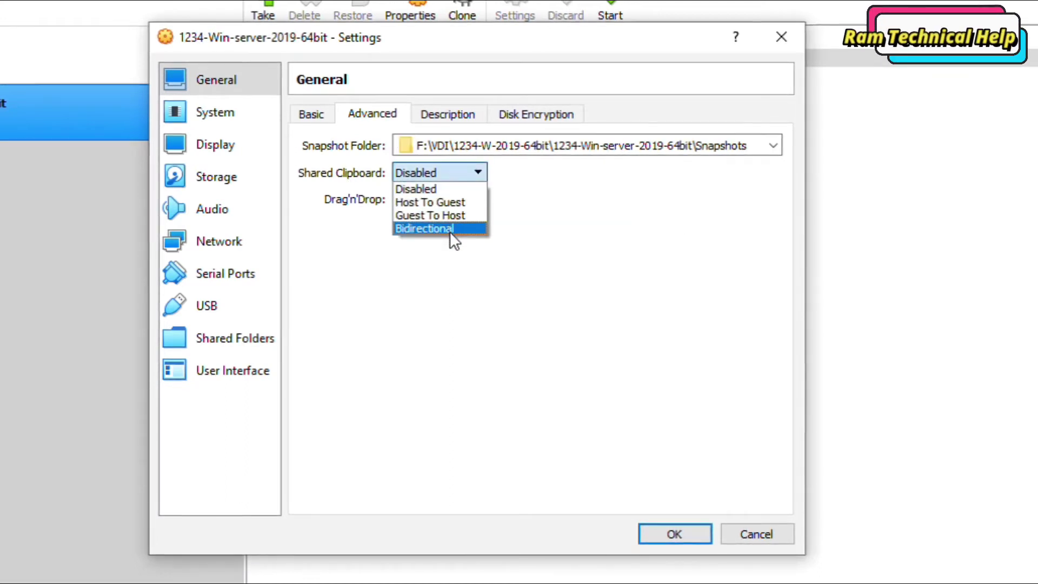
click(424, 229)
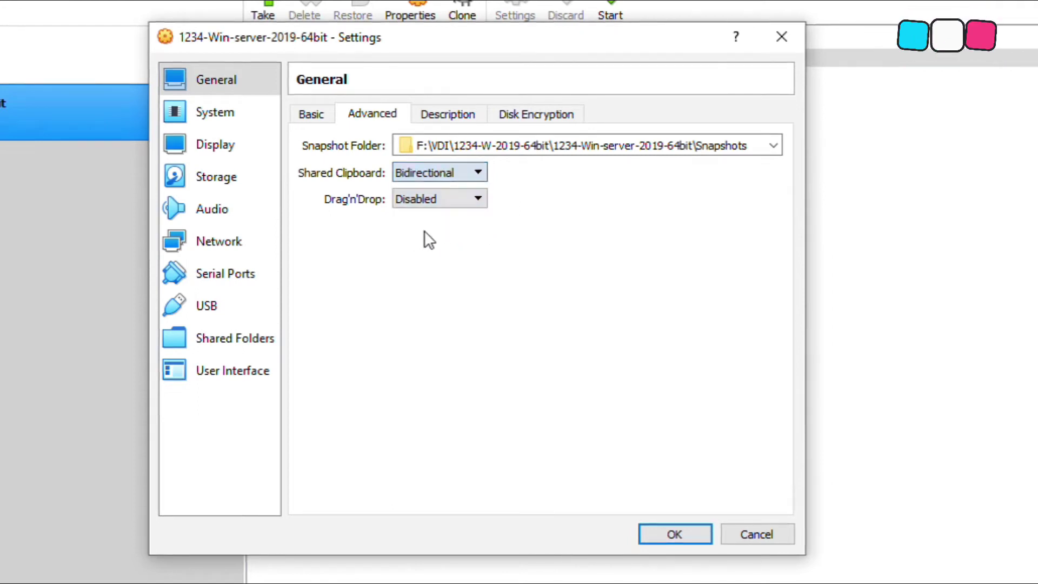
click(434, 206)
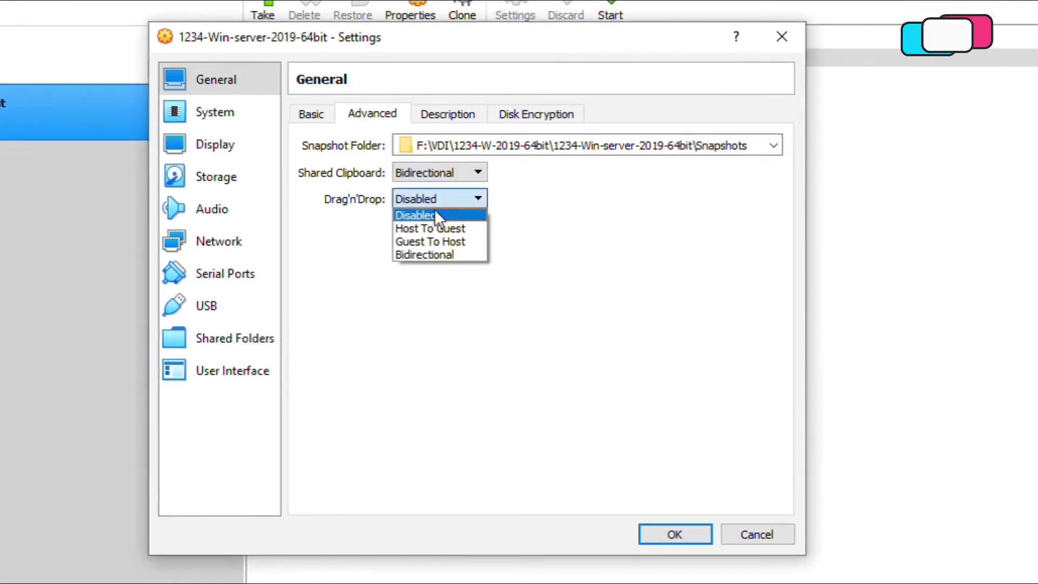
click(444, 255)
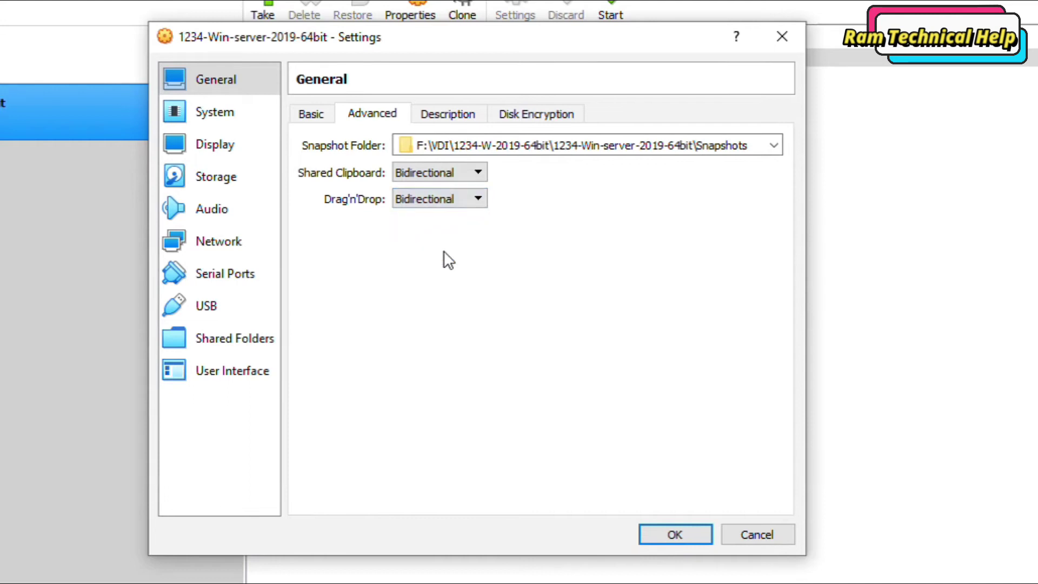
click(456, 115)
click(546, 119)
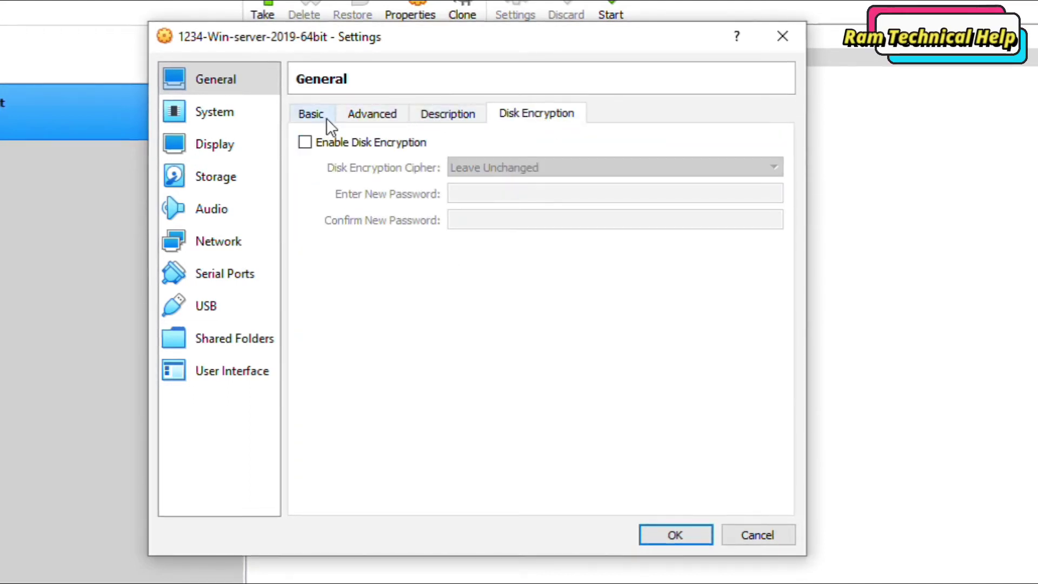
Step: Review System (Motherboard, Processor, Acceleration), Display, Storage and Audio settings, then go to Network
click(248, 109)
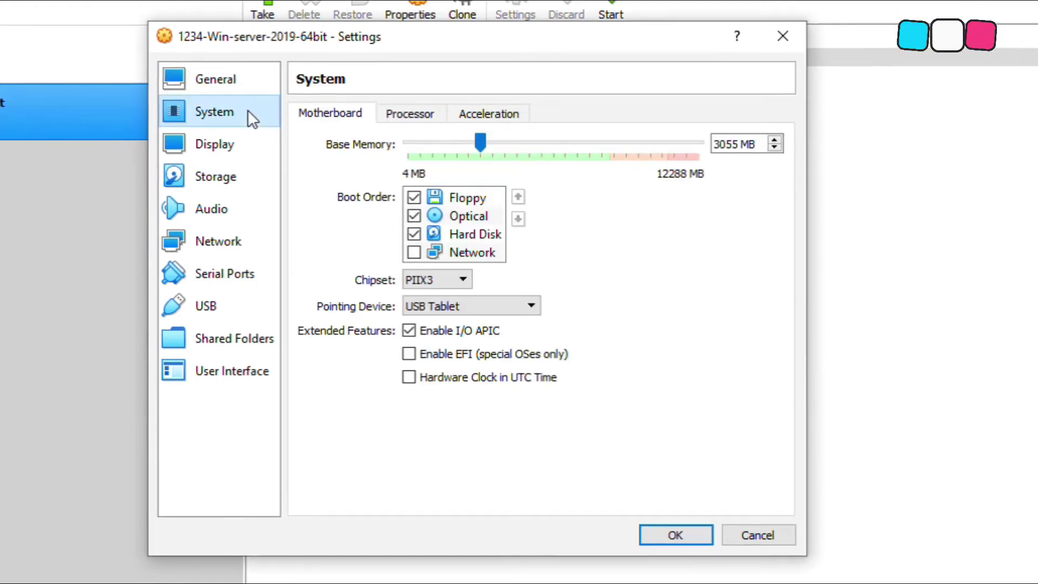
mouse_move(480, 143)
mouse_down()
mouse_move(553, 150)
mouse_move(459, 150)
mouse_move(484, 157)
mouse_up()
click(410, 115)
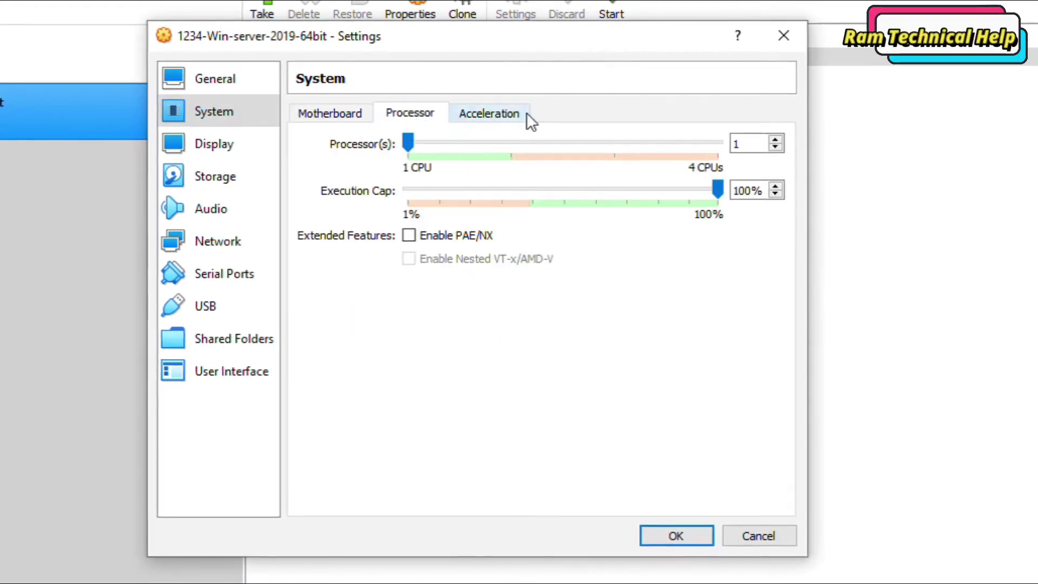
click(503, 113)
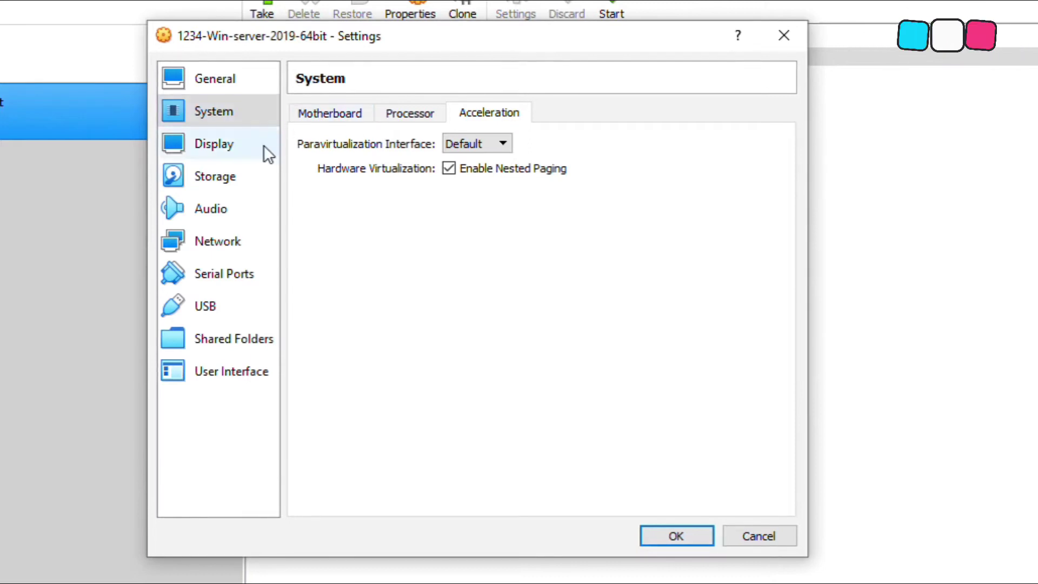
click(228, 148)
click(235, 177)
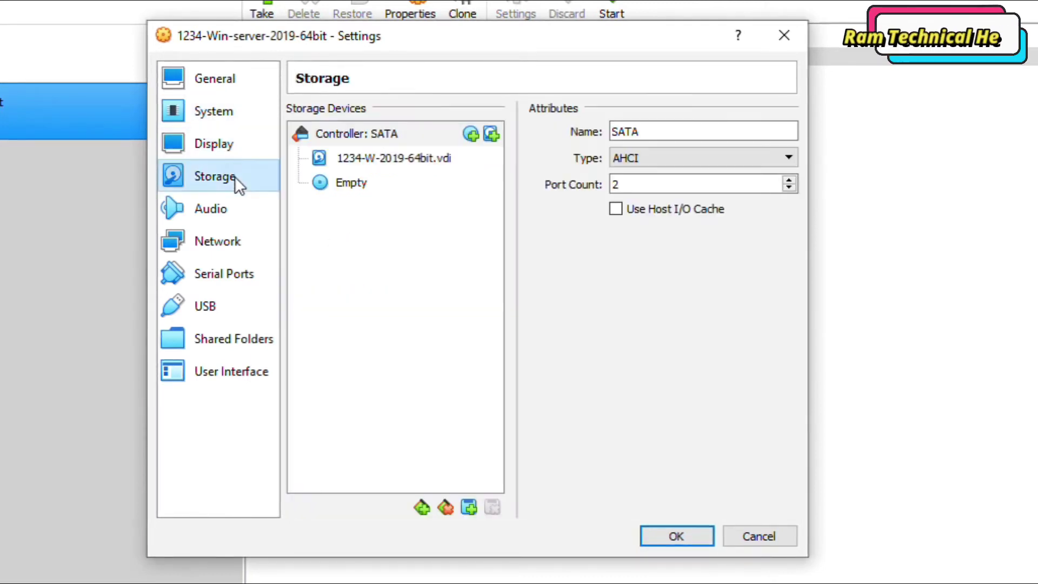
click(227, 212)
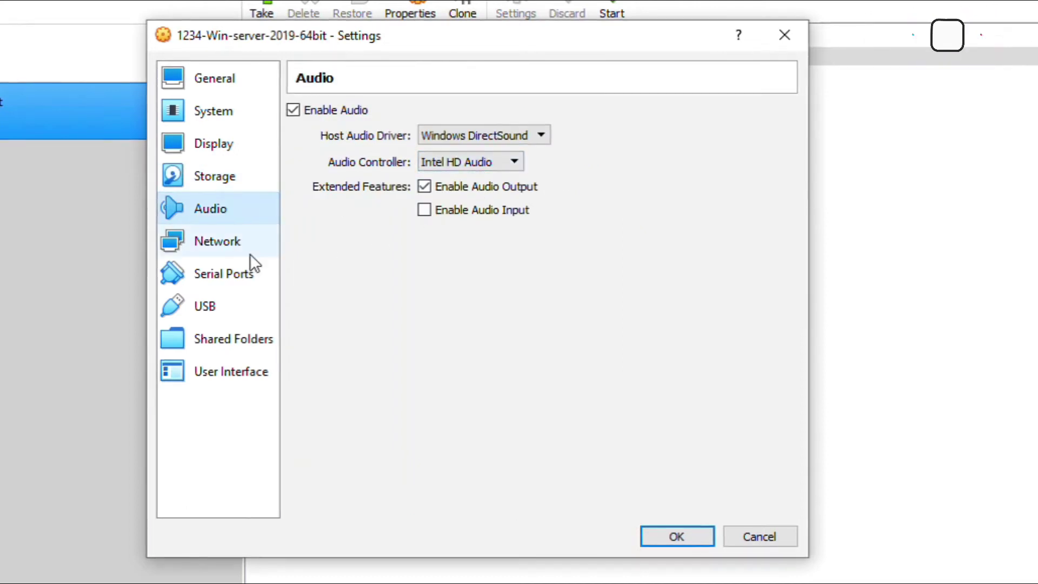
click(244, 246)
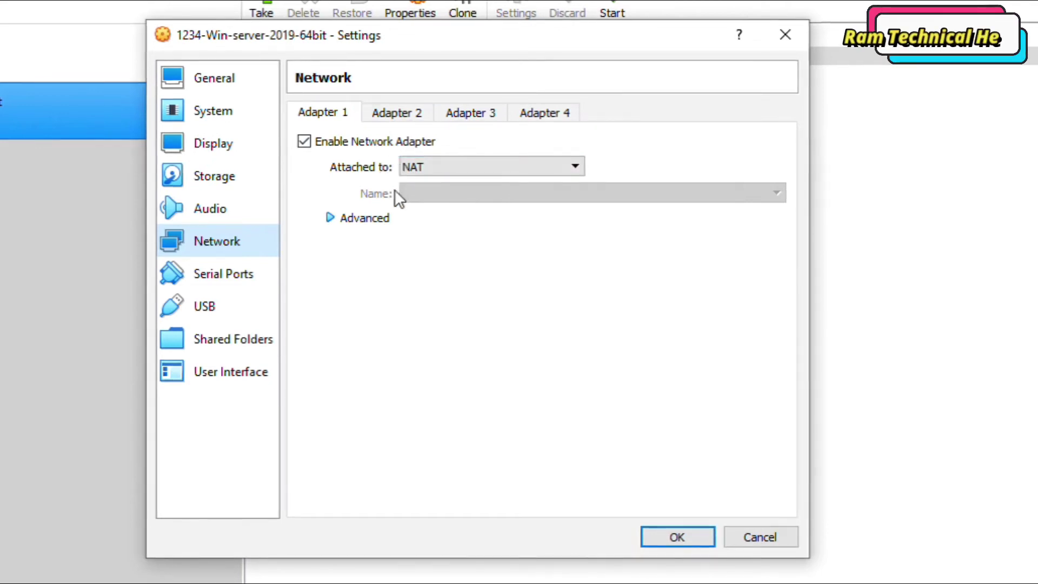
Step: Bridge Adapter 1 to Intel(R) Dual Band Wireless-AC 3160 with Promiscuous Mode Allow All
click(420, 166)
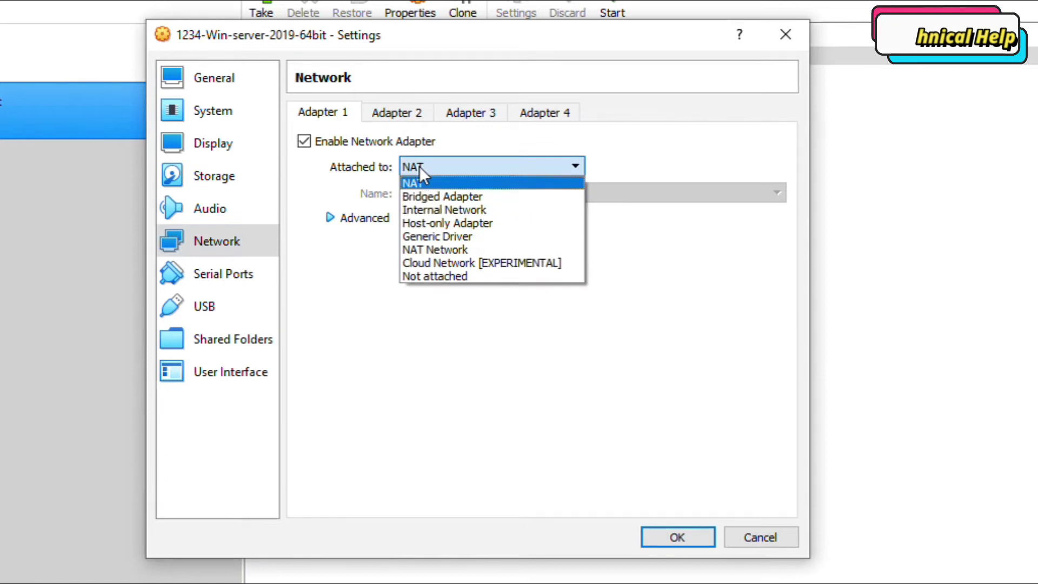
click(423, 196)
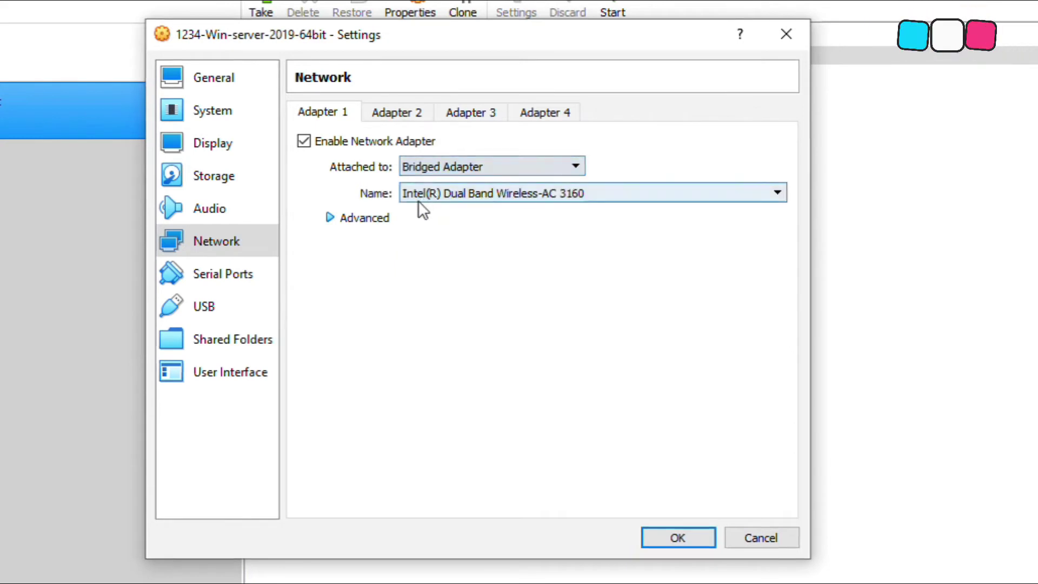
click(369, 218)
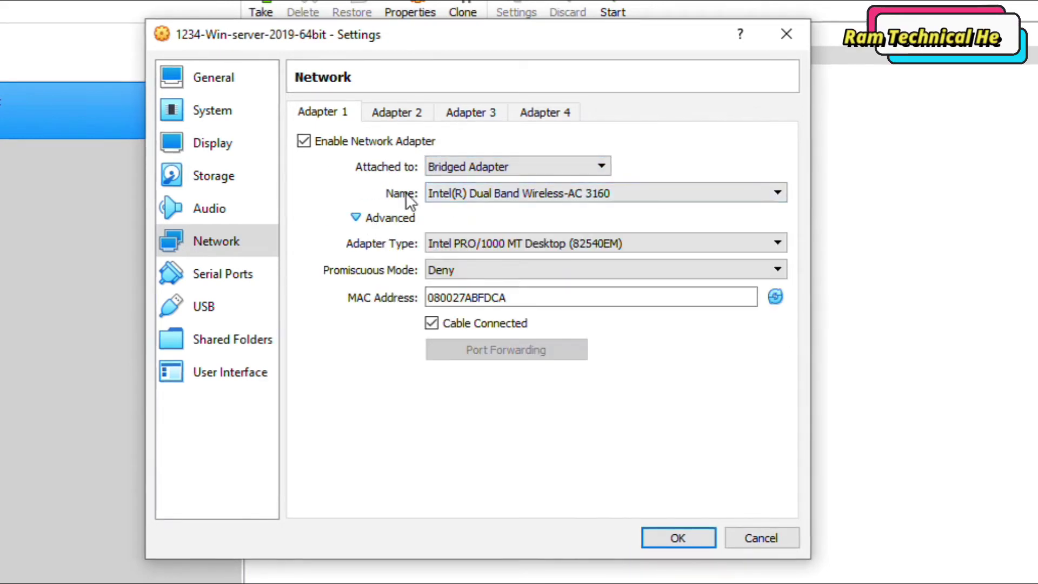
click(488, 193)
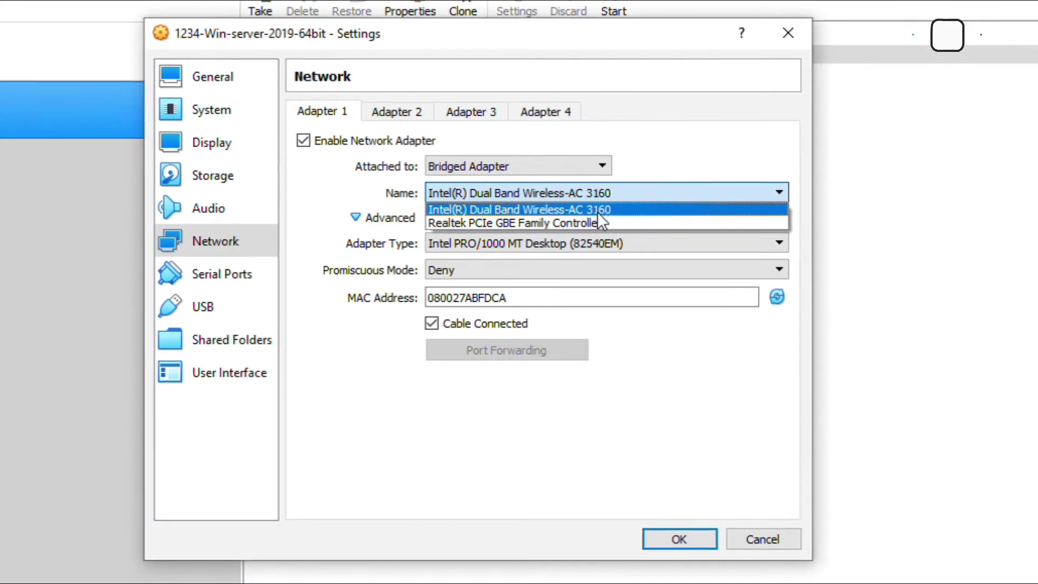
click(553, 210)
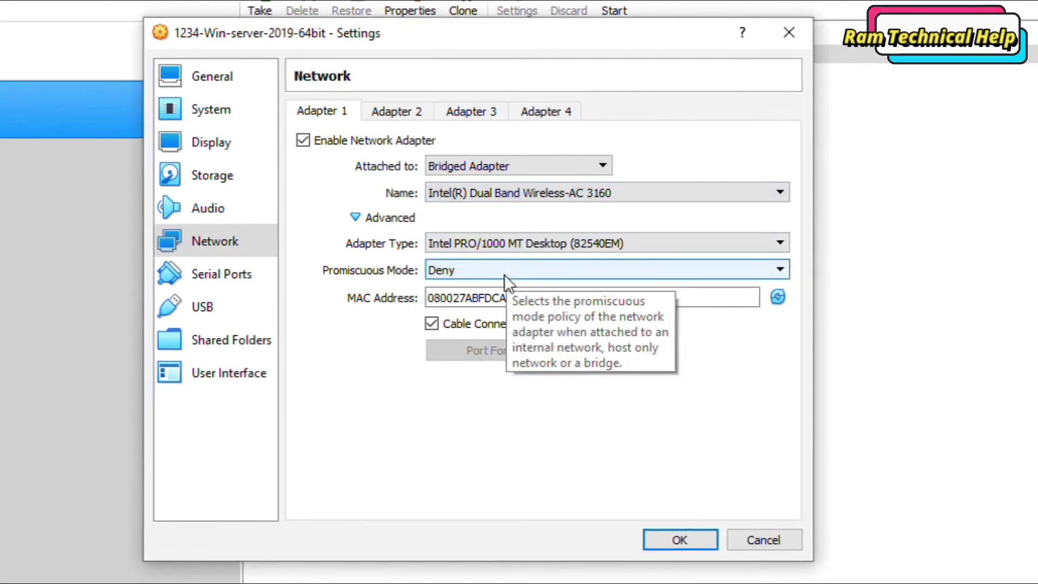
click(460, 269)
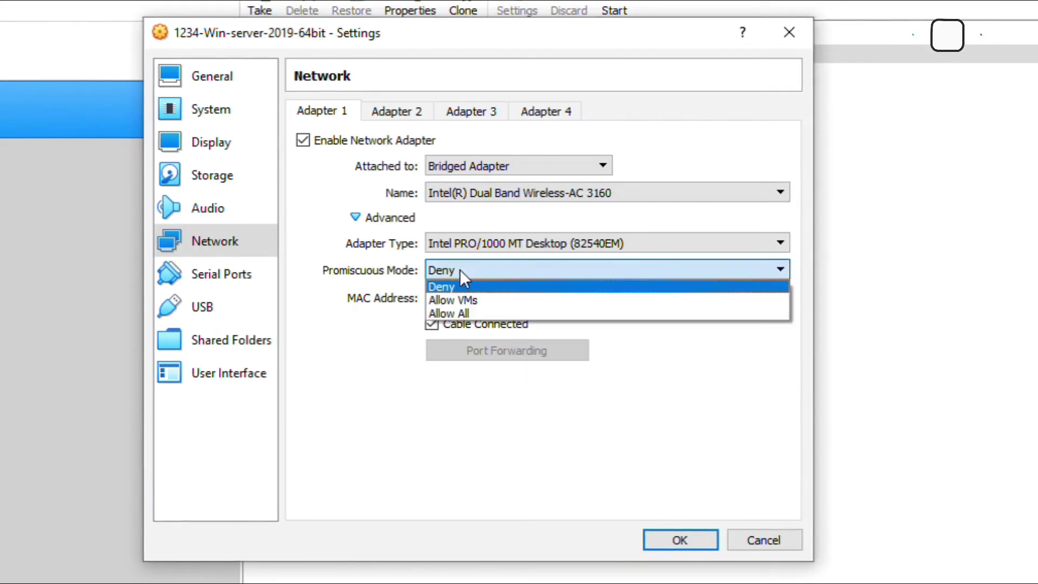
click(475, 312)
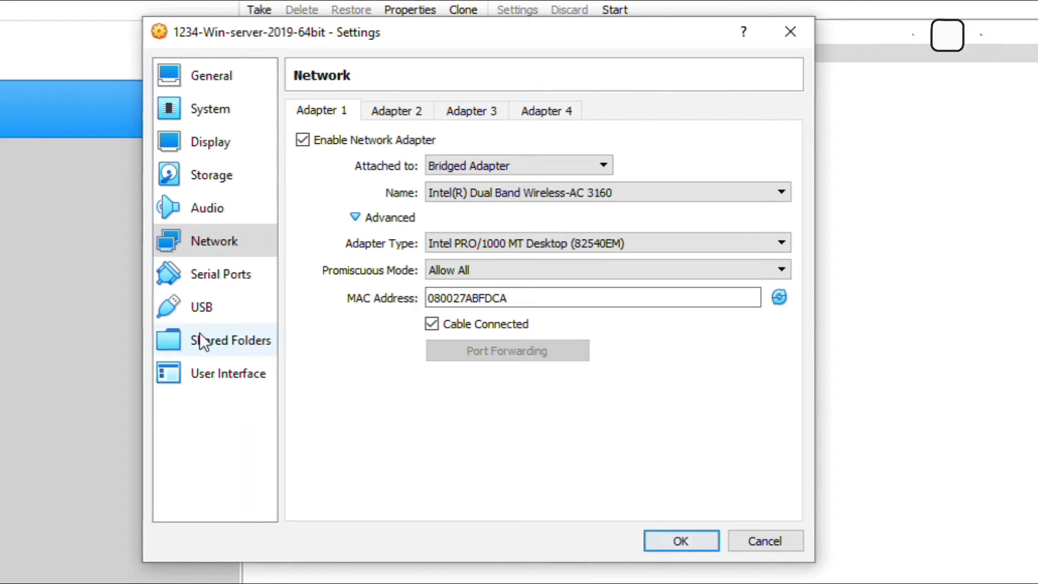
Step: Look through the Serial Ports, USB and User Interface settings, ending on Shared Folders
click(205, 277)
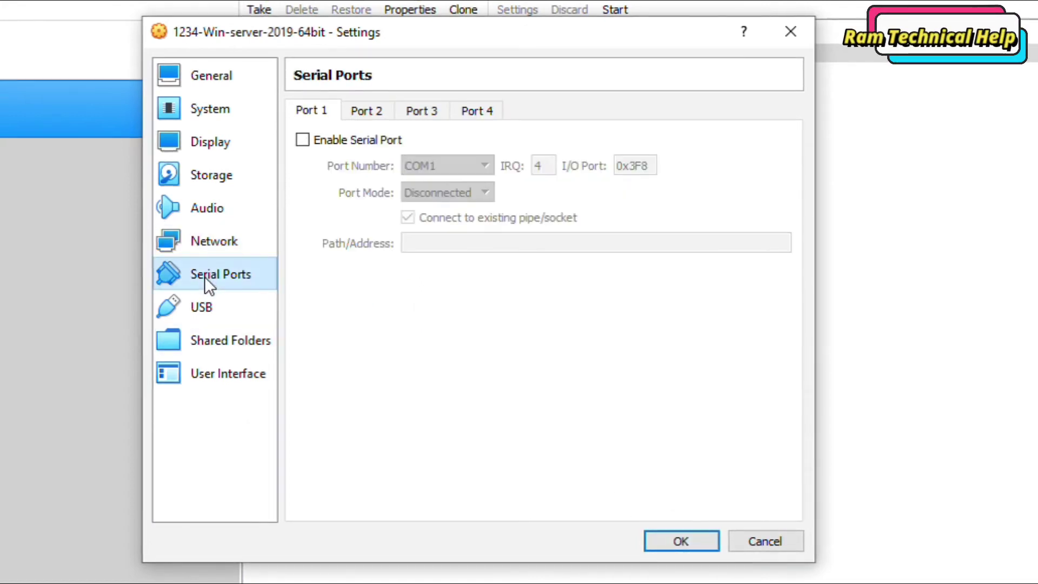
click(207, 317)
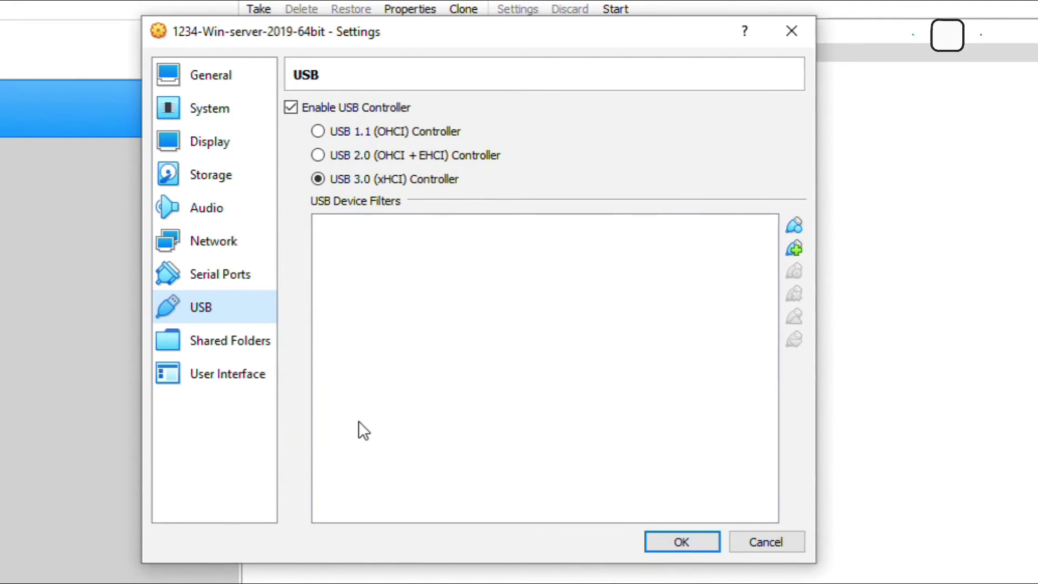
click(217, 340)
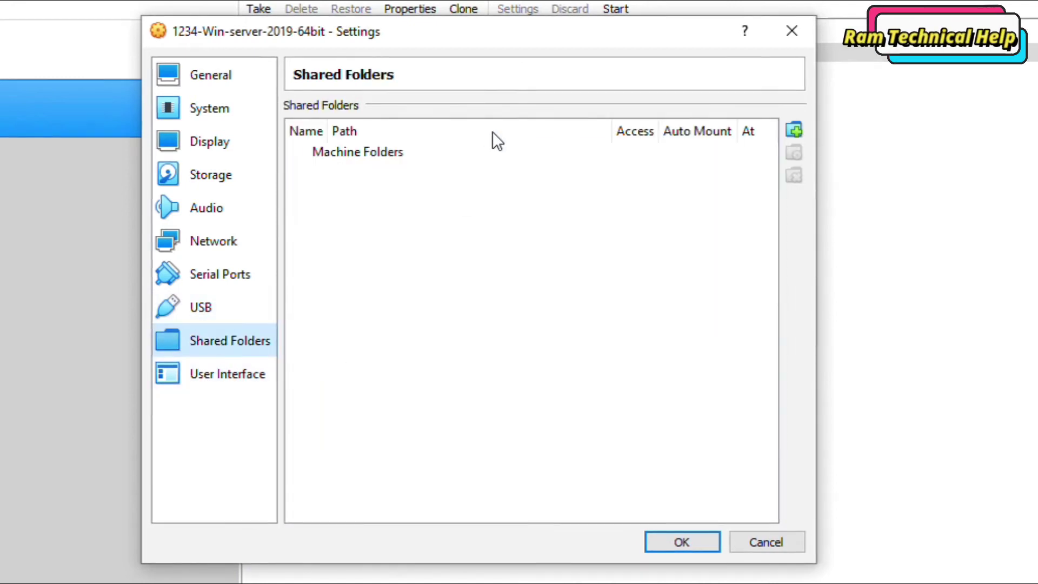
click(223, 373)
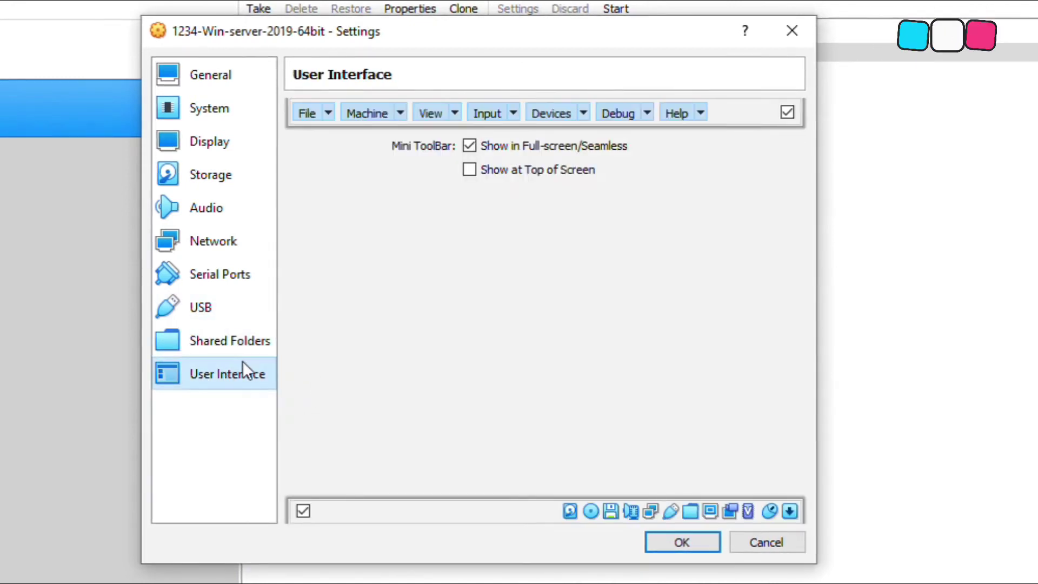
click(217, 351)
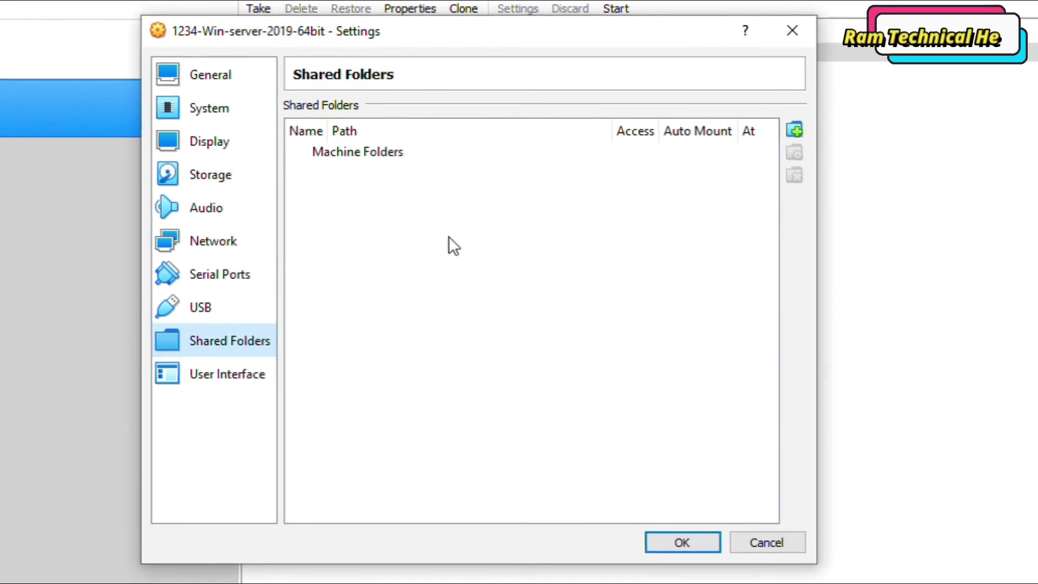
Step: Add New Volume (F:) as an auto-mounted shared folder named F_DRIVE
click(801, 130)
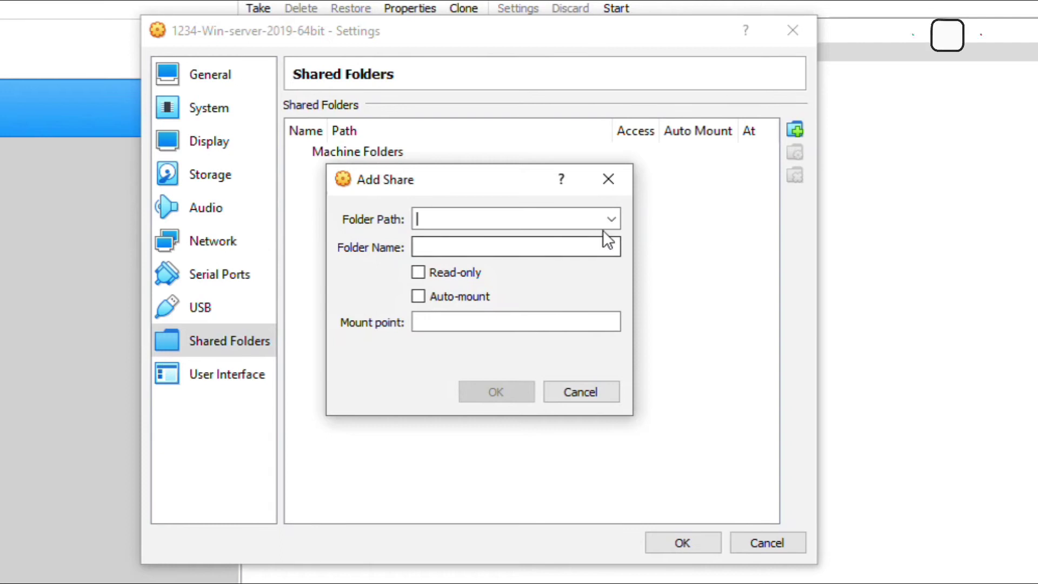
click(612, 217)
click(513, 253)
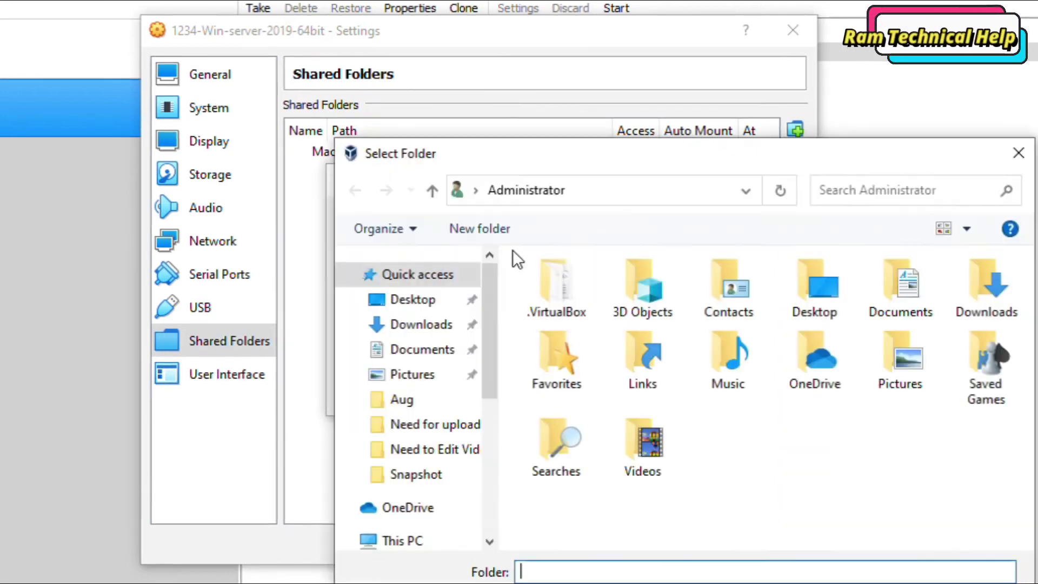
drag(489, 385, 487, 514)
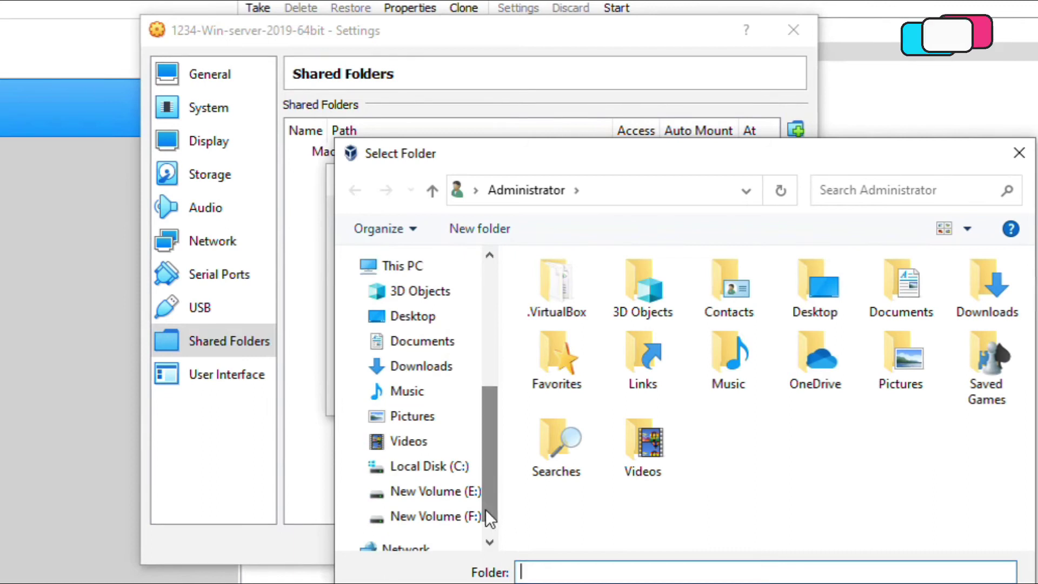
click(435, 517)
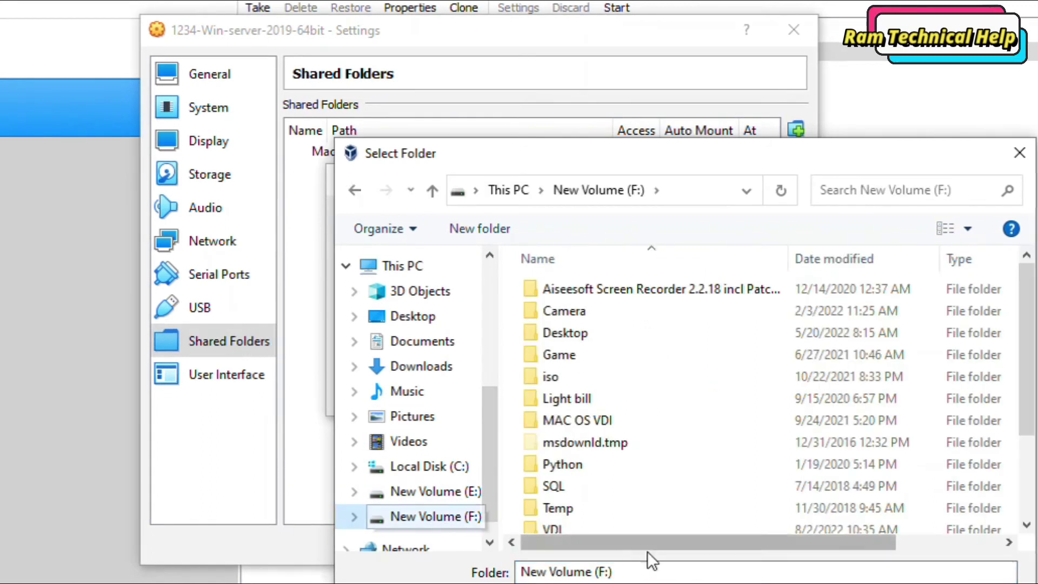
key(Return)
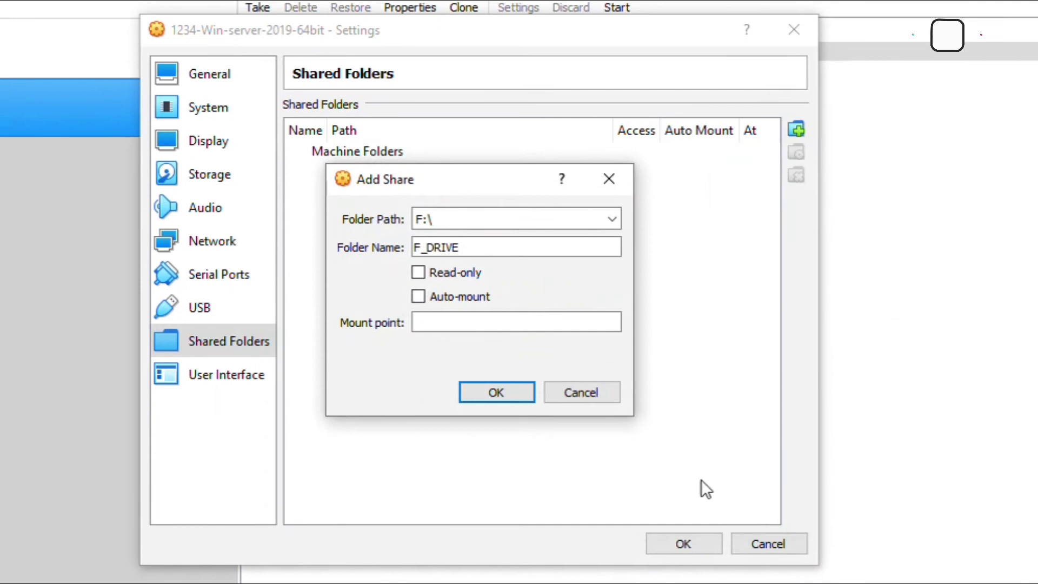
click(418, 297)
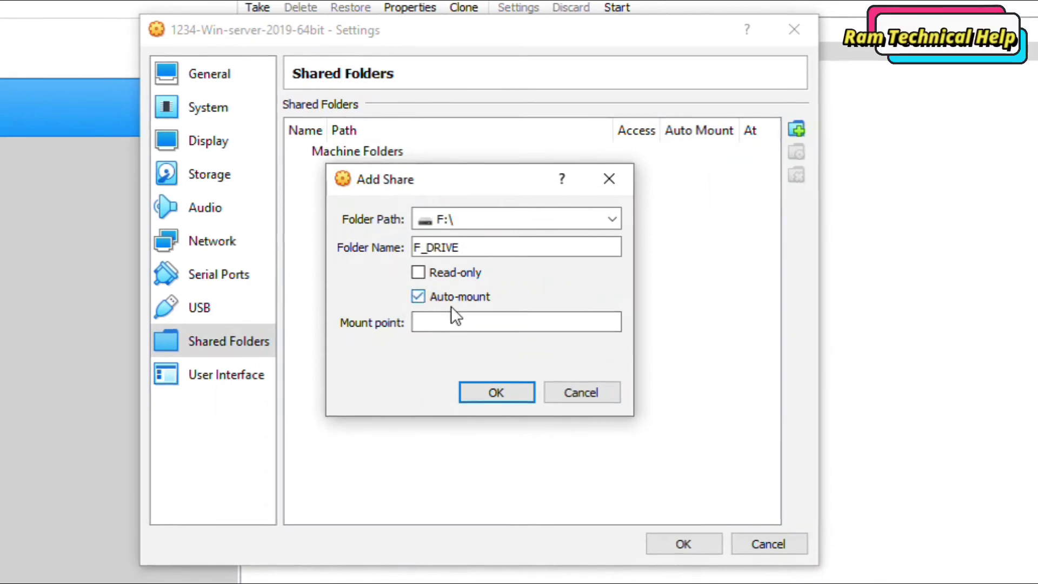
click(495, 391)
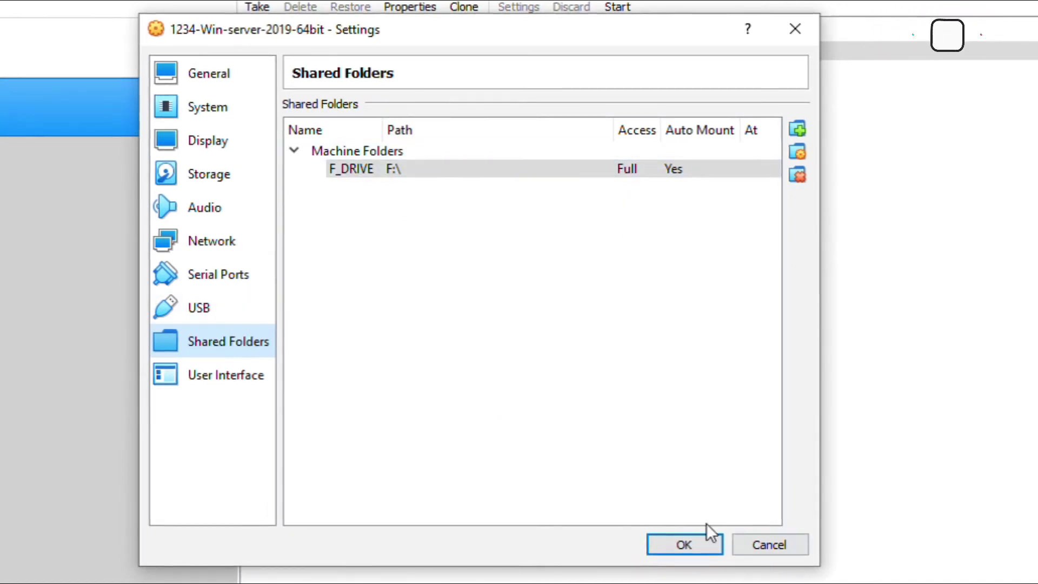
Step: Save settings, start the 1234-Win-server-2019-64bit VM maximized, and press Ctrl+Alt+Delete for sign-in
click(692, 538)
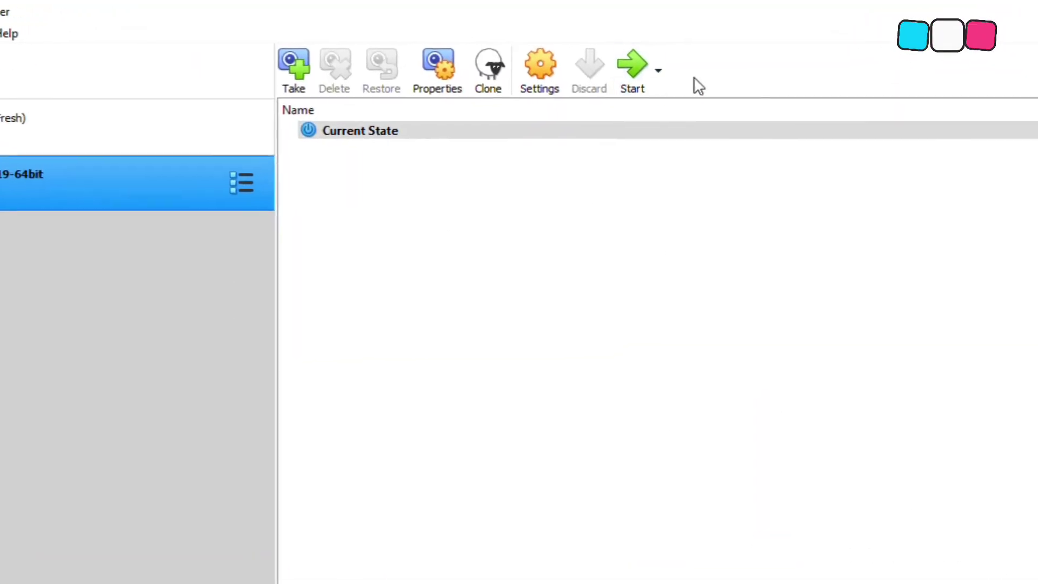
click(634, 86)
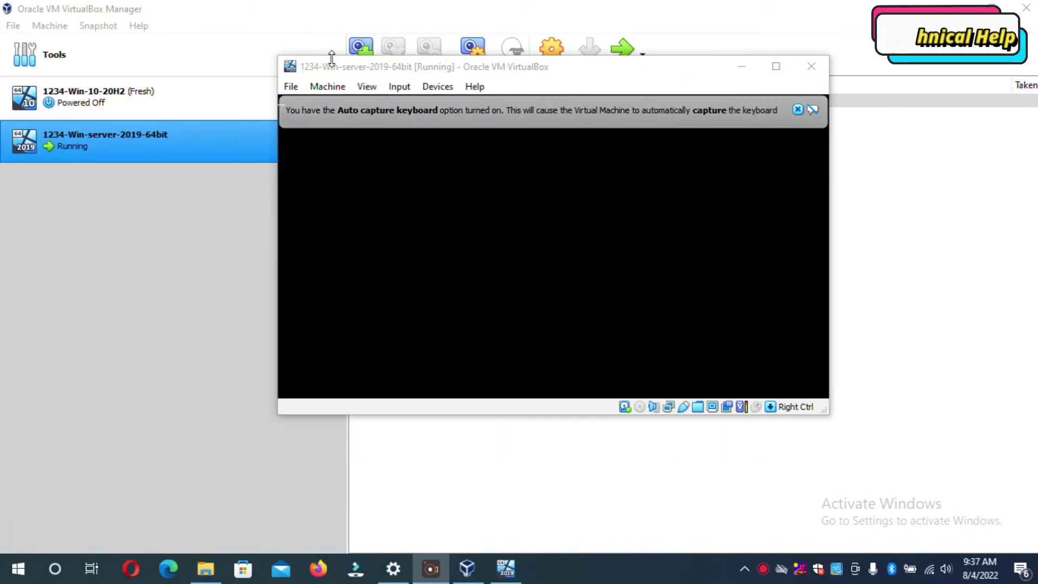
double_click(331, 66)
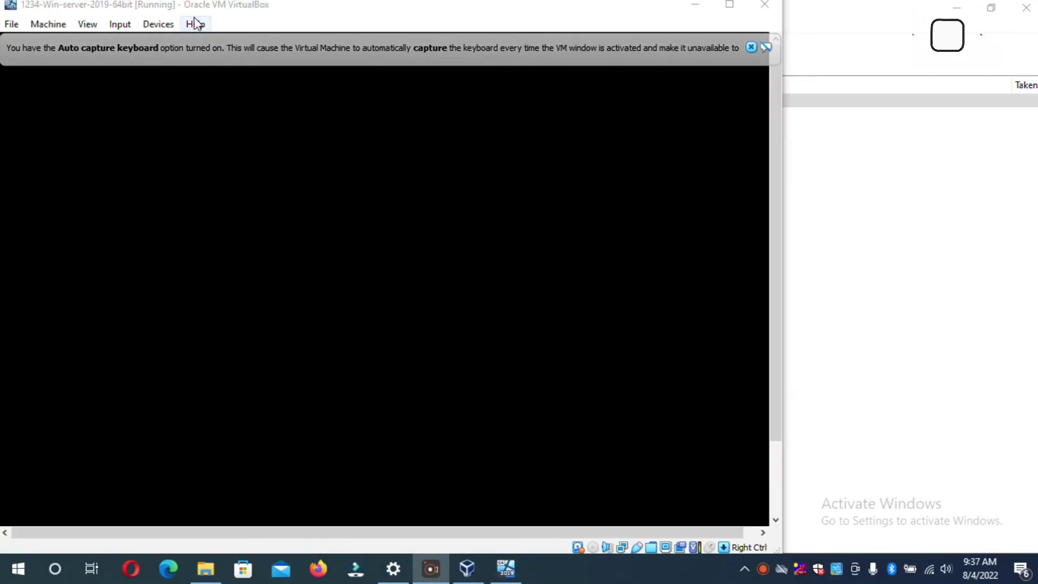
click(730, 6)
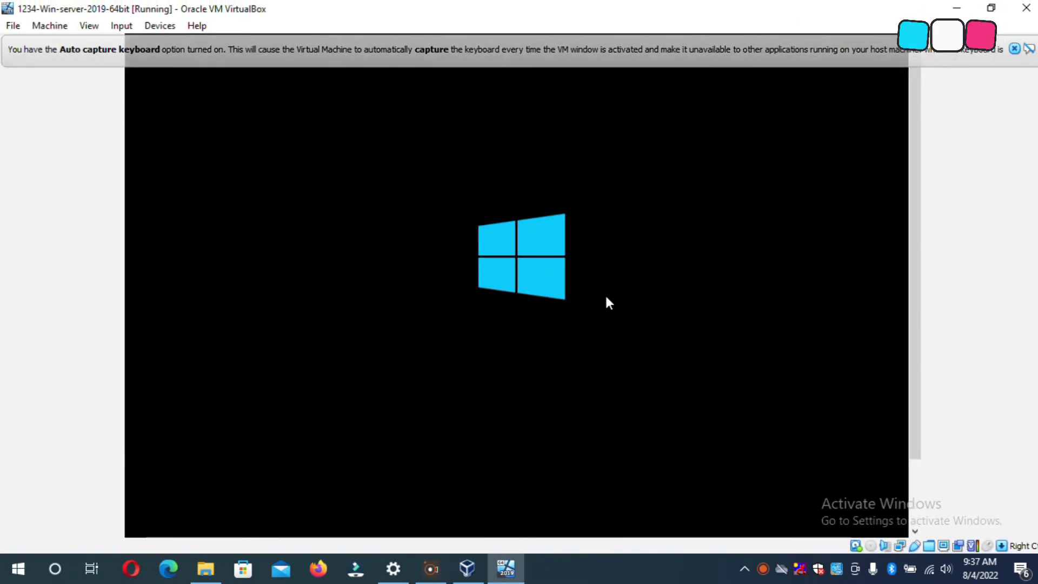
click(1030, 49)
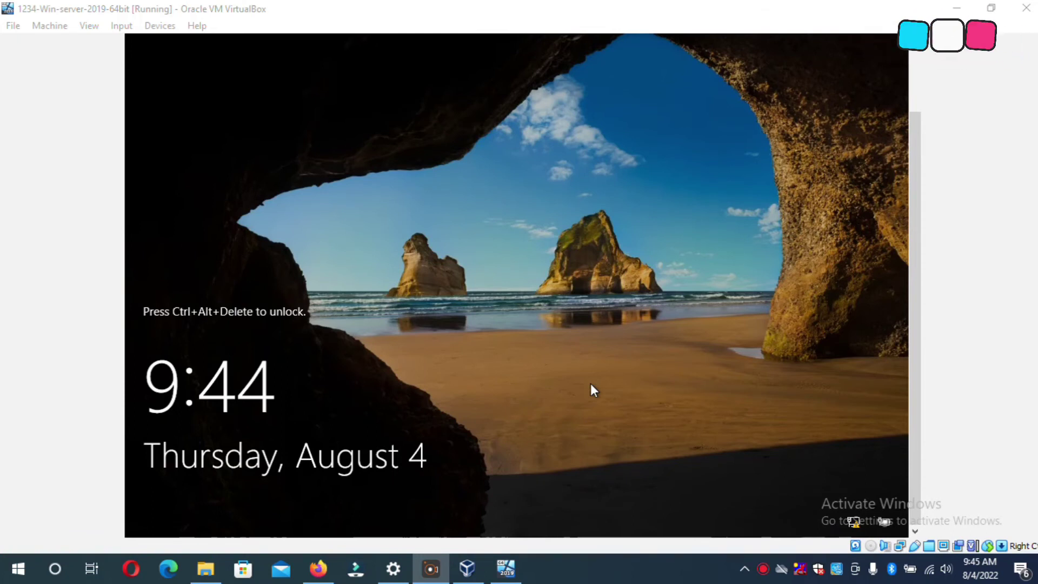
key(ctrl+alt+Delete)
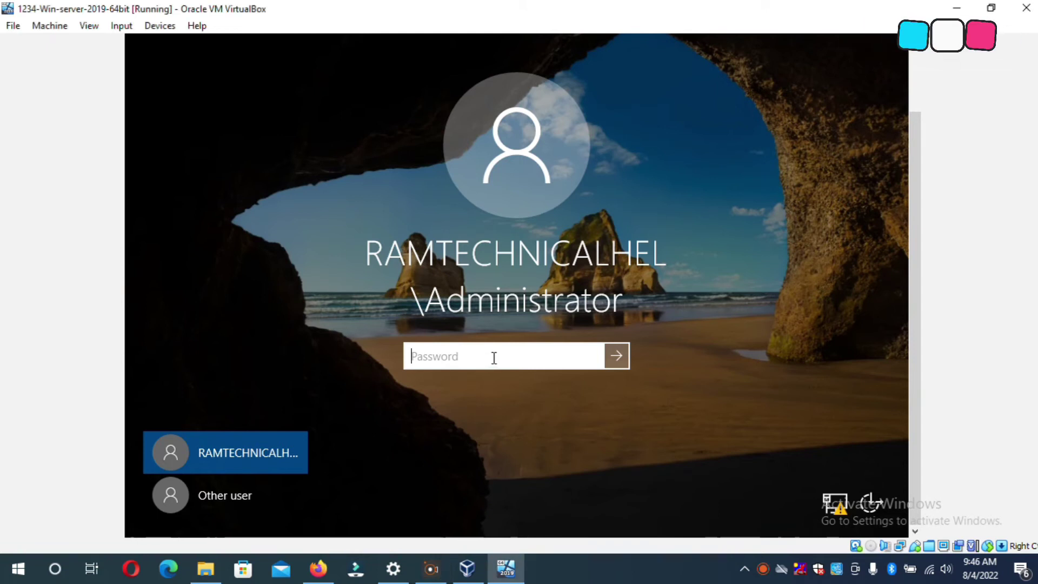
Step: Sign in with the Administrator password and glance at the guest's network tray menu
text(P)
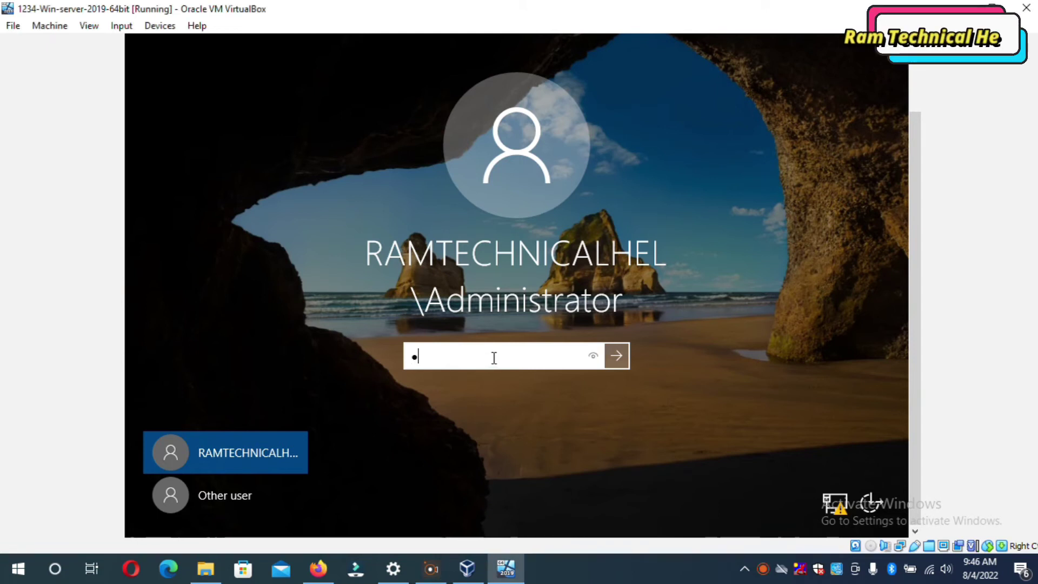
text(@ssw0rd)
key(Return)
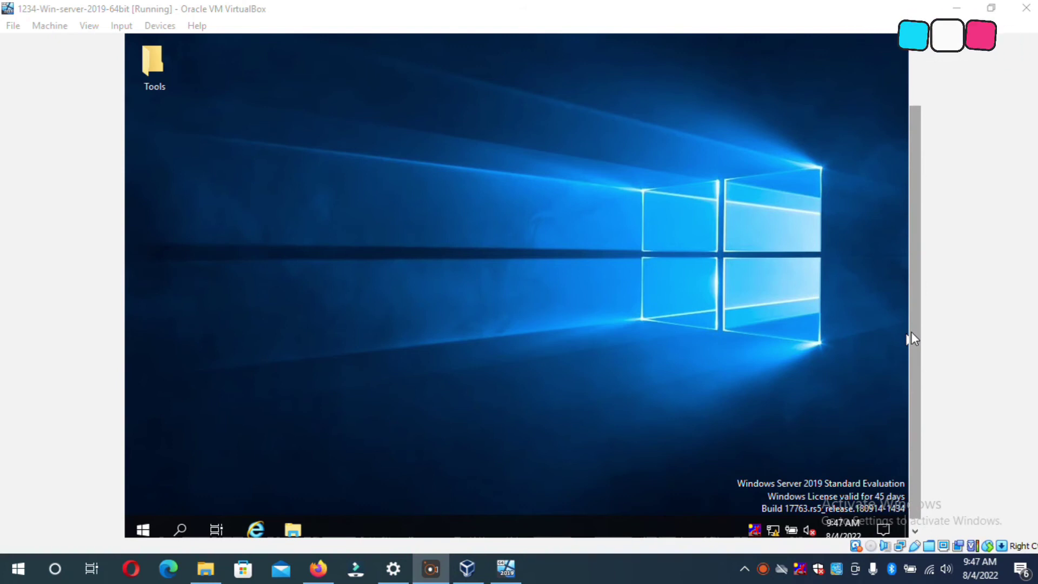
scroll(916, 356, down, 1)
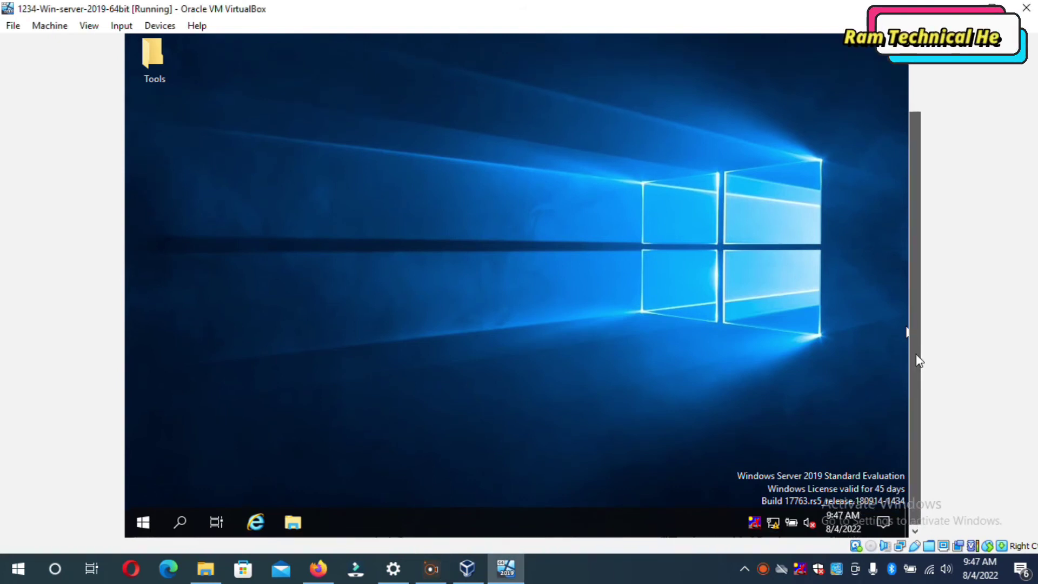
scroll(923, 343, up, 5)
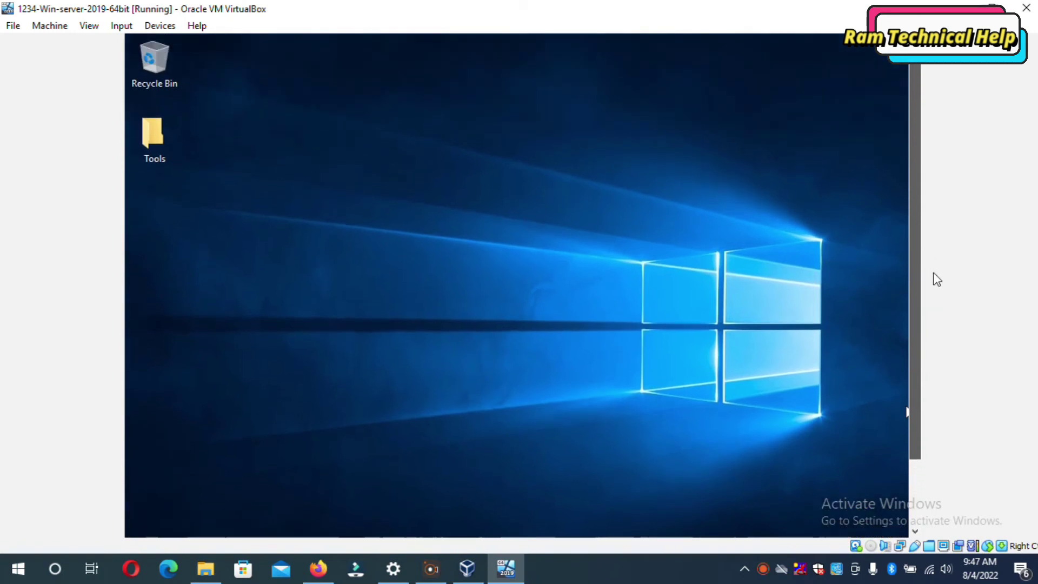
scroll(938, 279, down, 5)
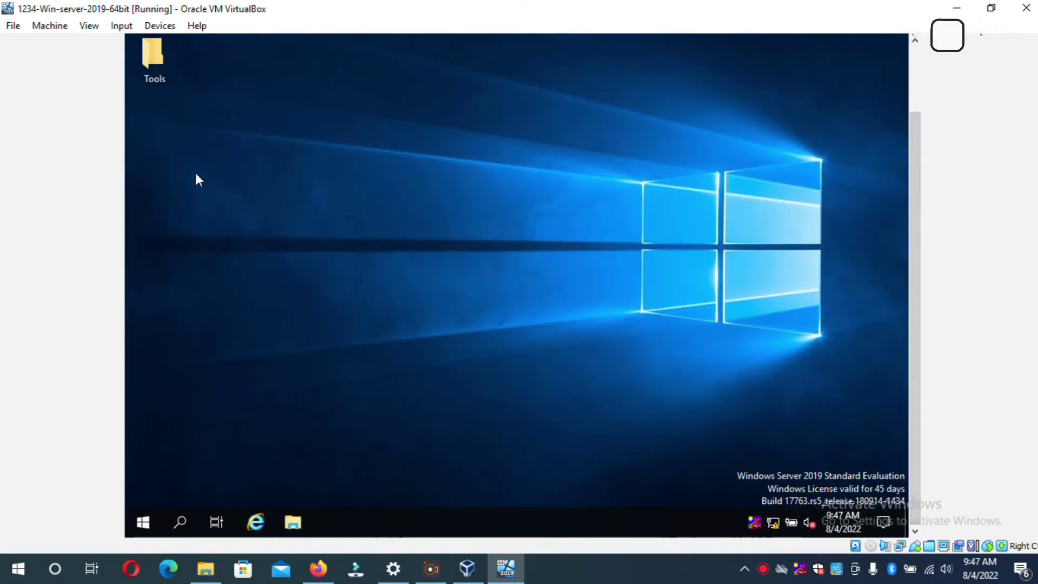
right_click(774, 523)
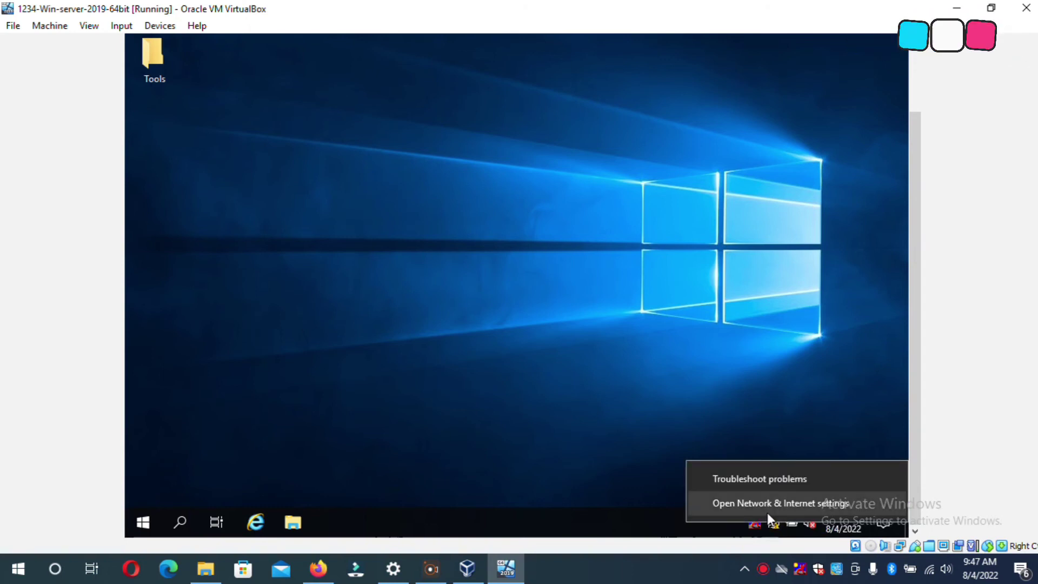
click(654, 444)
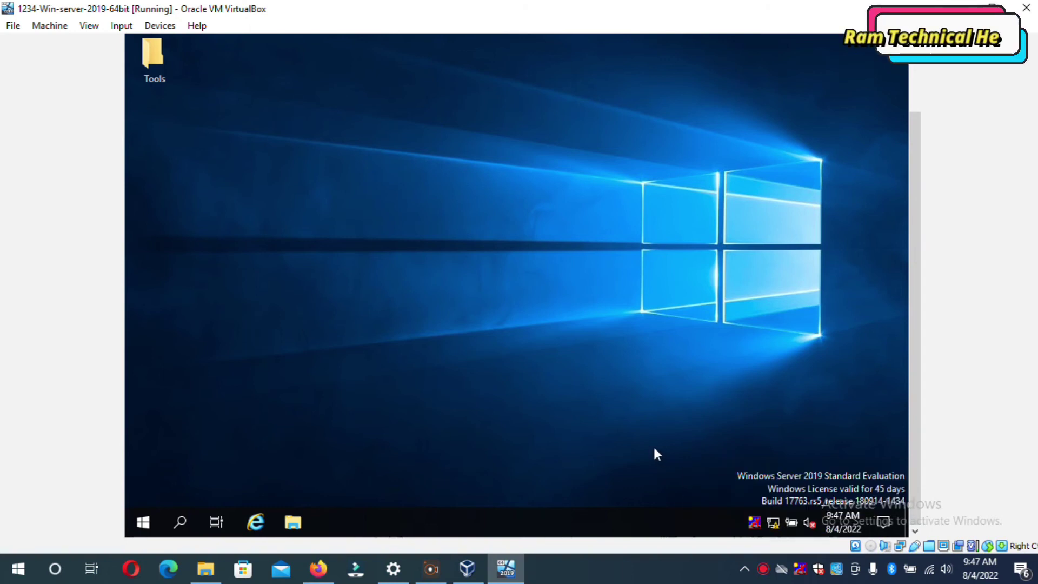
Step: Run ncpa.cpl and open the Ethernet adapter's properties
key(super+r)
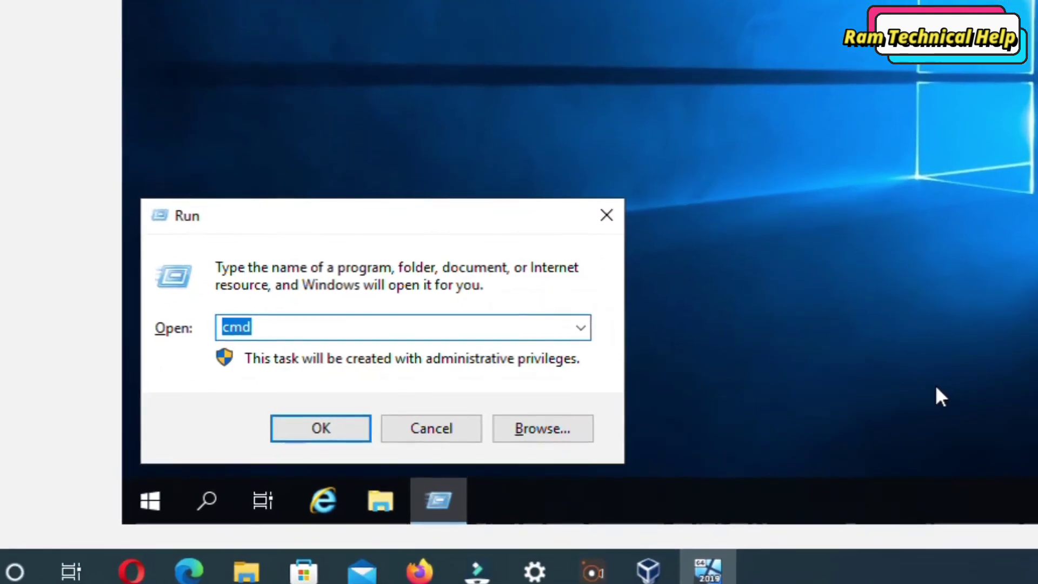
text(ncp)
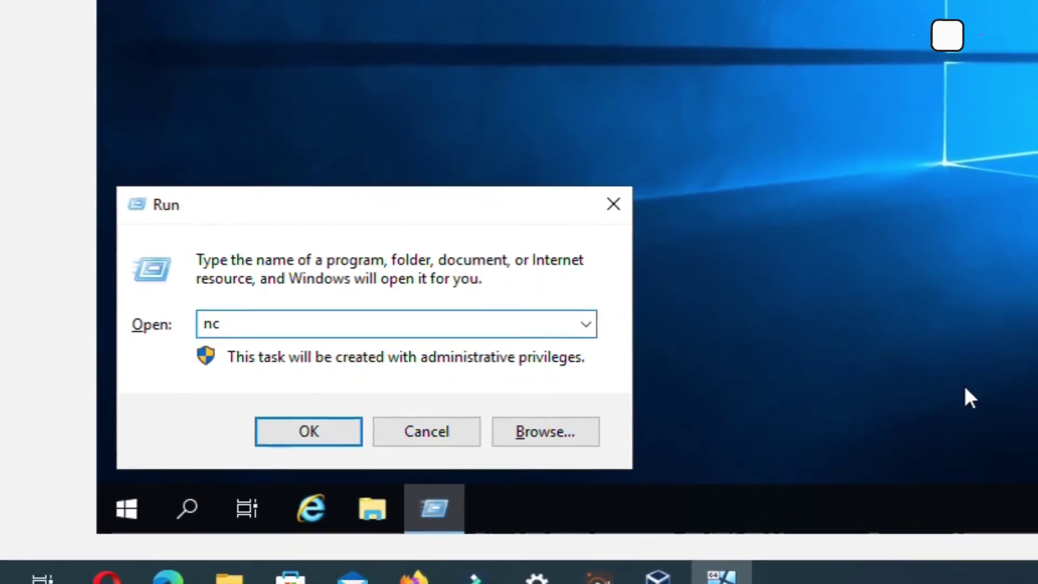
text(a.)
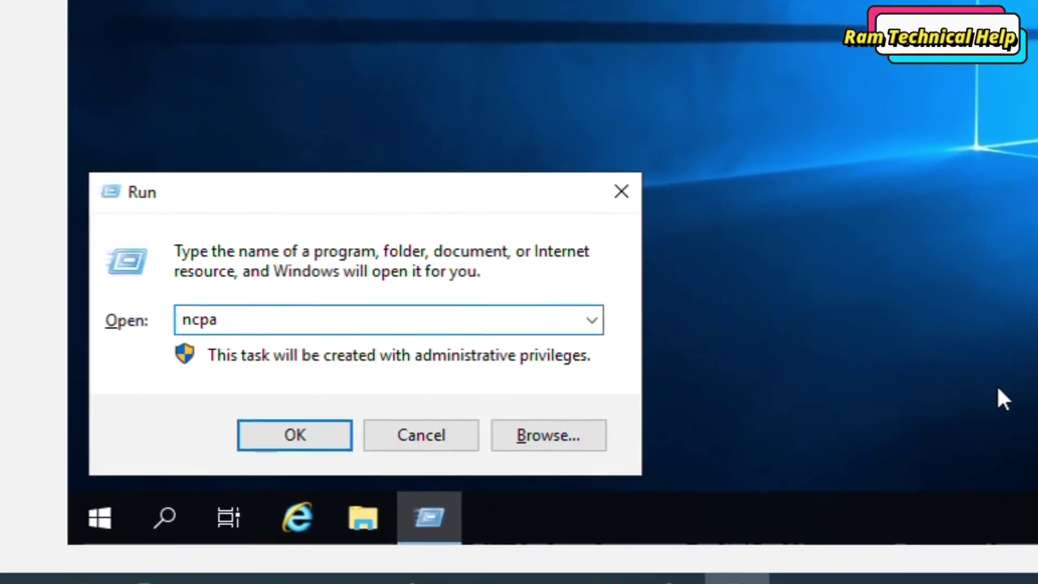
text(cpl)
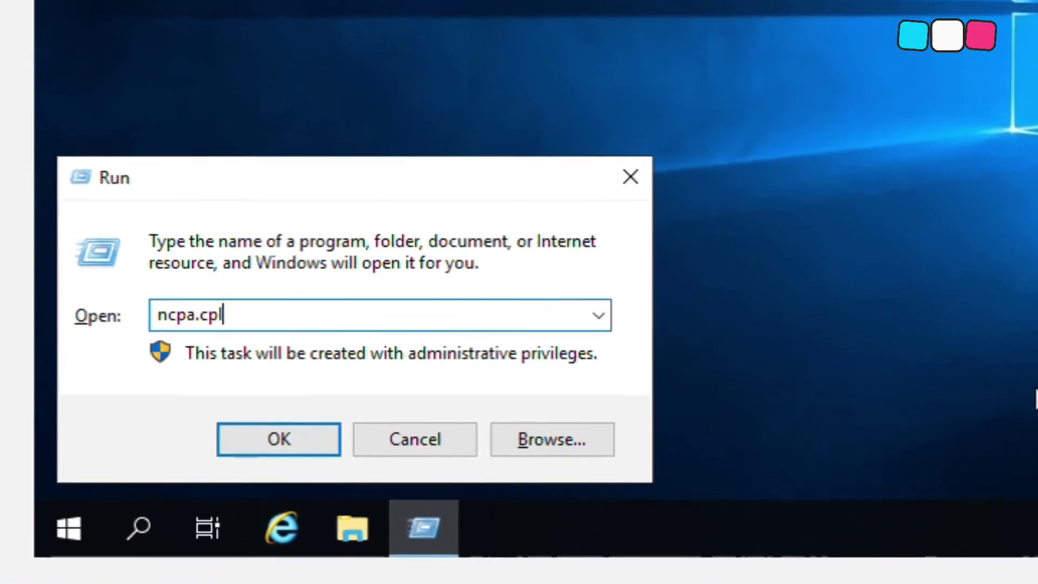
key(Return)
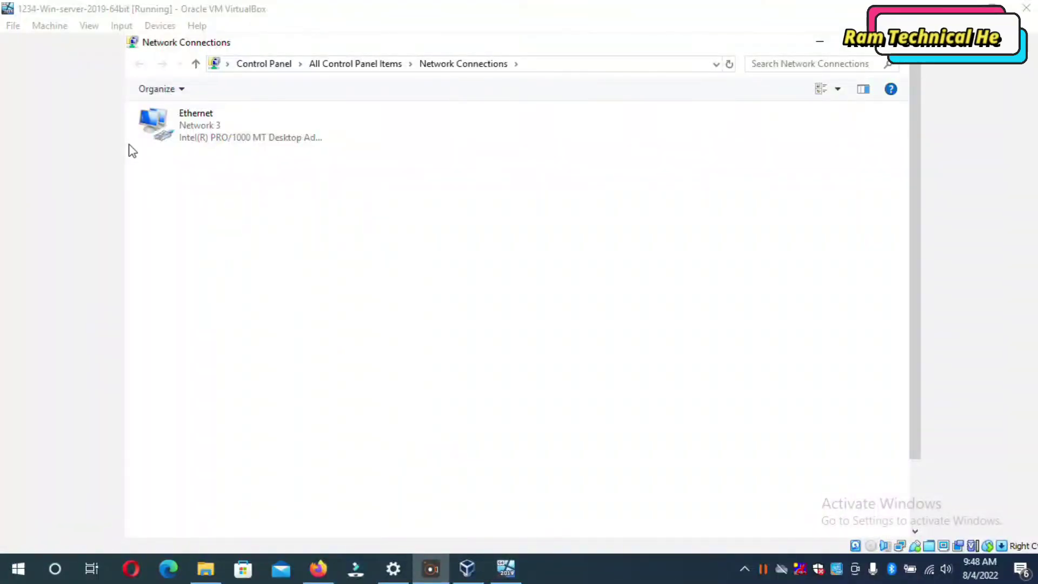
right_click(225, 129)
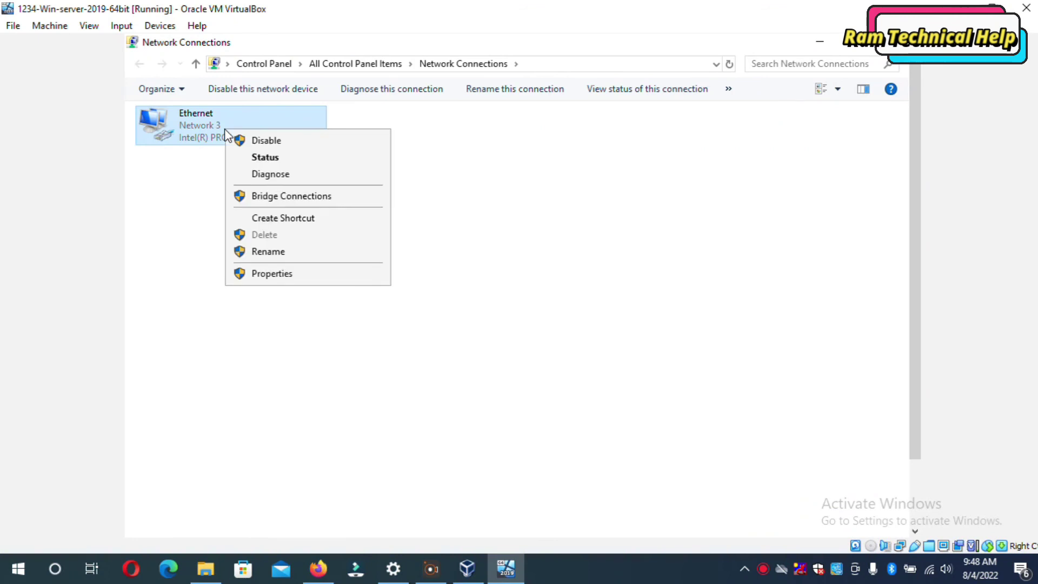
click(298, 275)
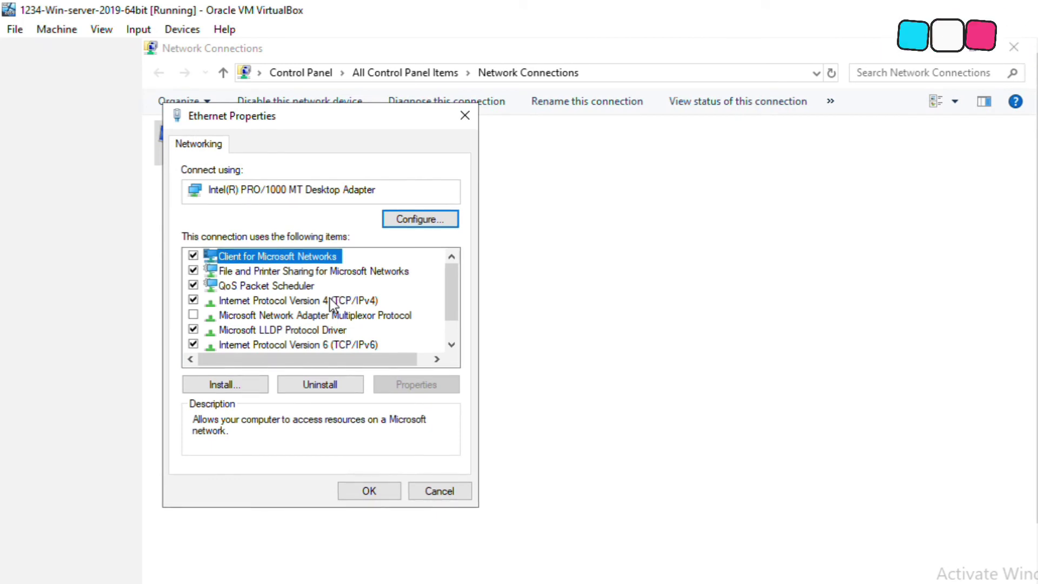
Step: Set IPv4 to obtain IP and DNS addresses automatically, then close Network Connections
click(329, 298)
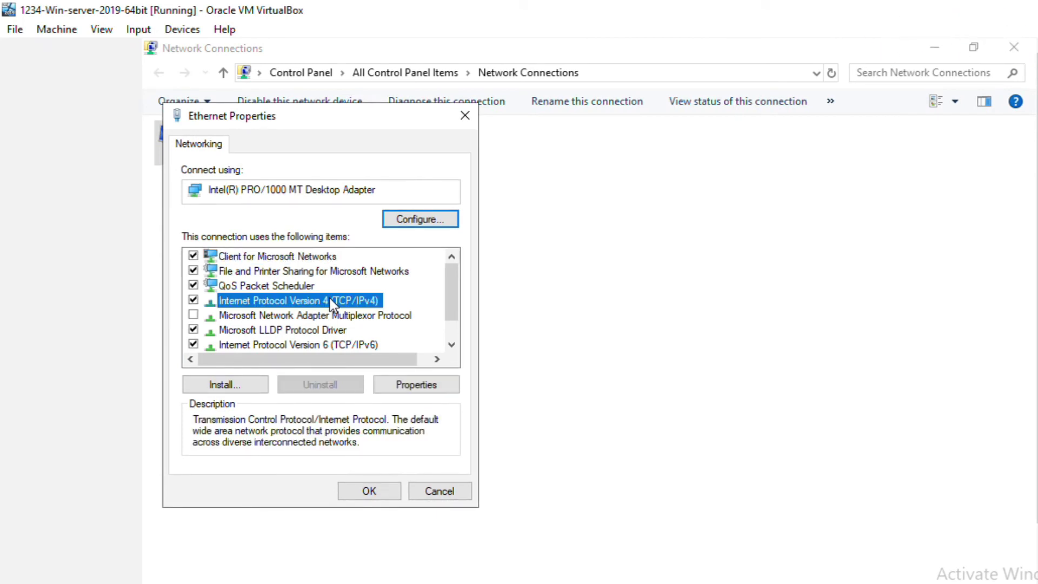
click(438, 385)
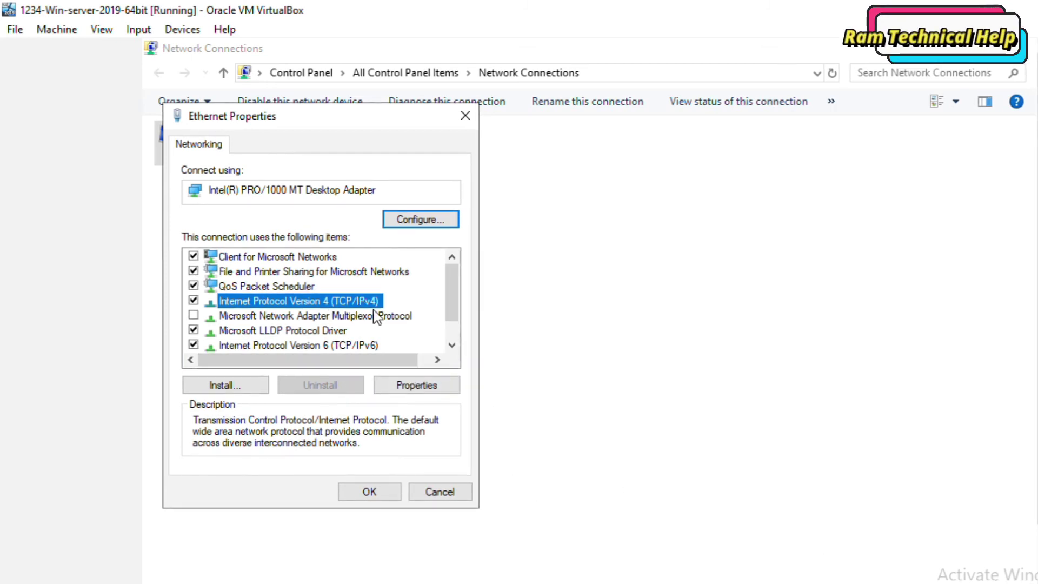
click(397, 388)
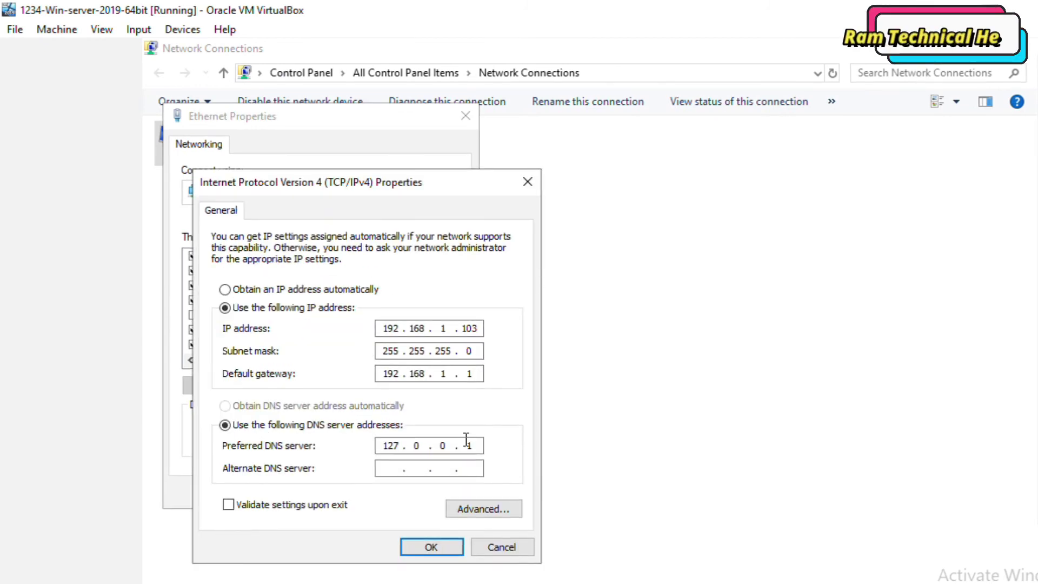
click(290, 289)
click(325, 401)
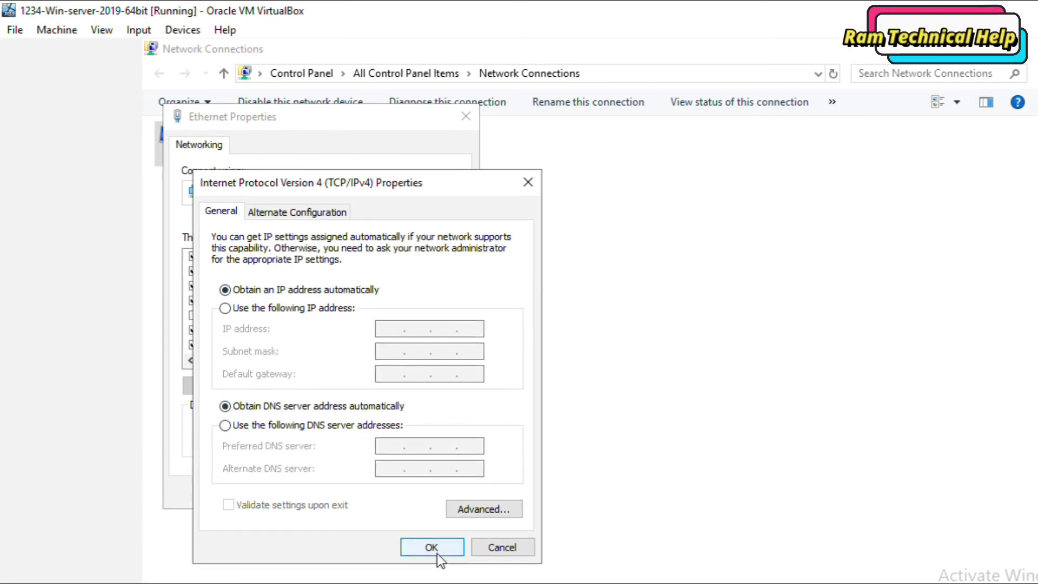
click(437, 553)
click(372, 498)
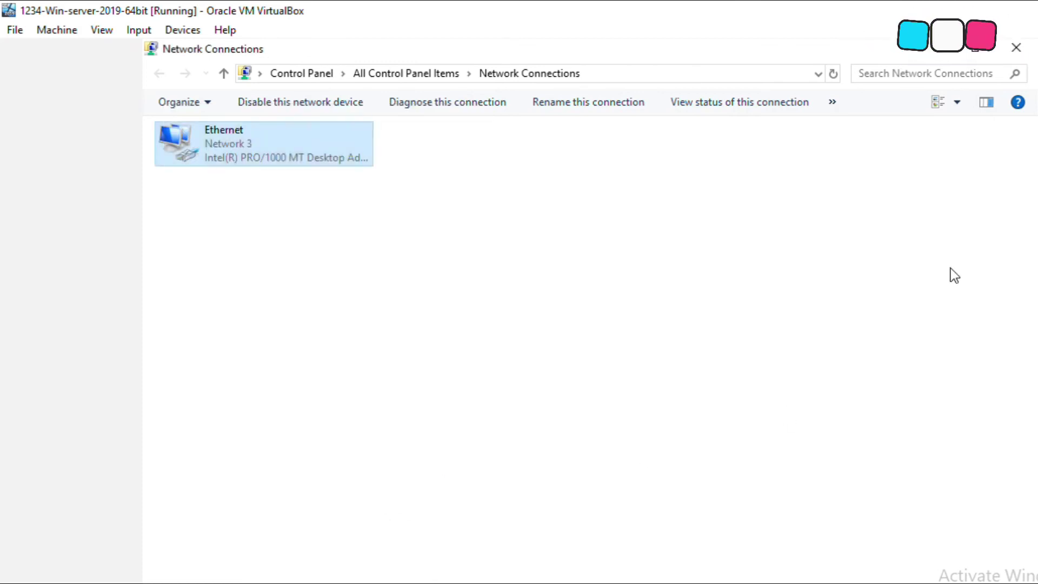
scroll(915, 258, down, 3)
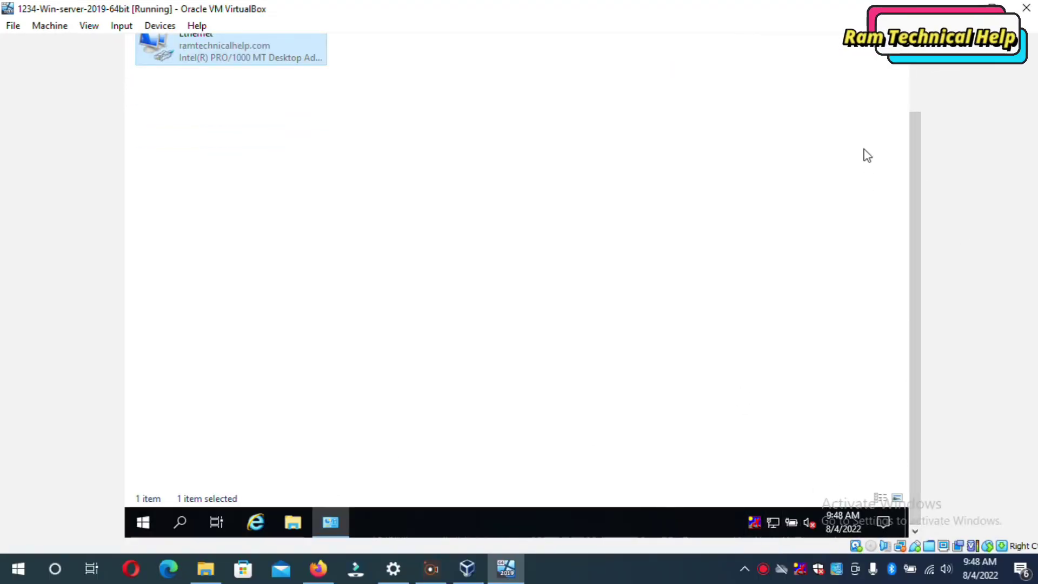
scroll(922, 96, up, 3)
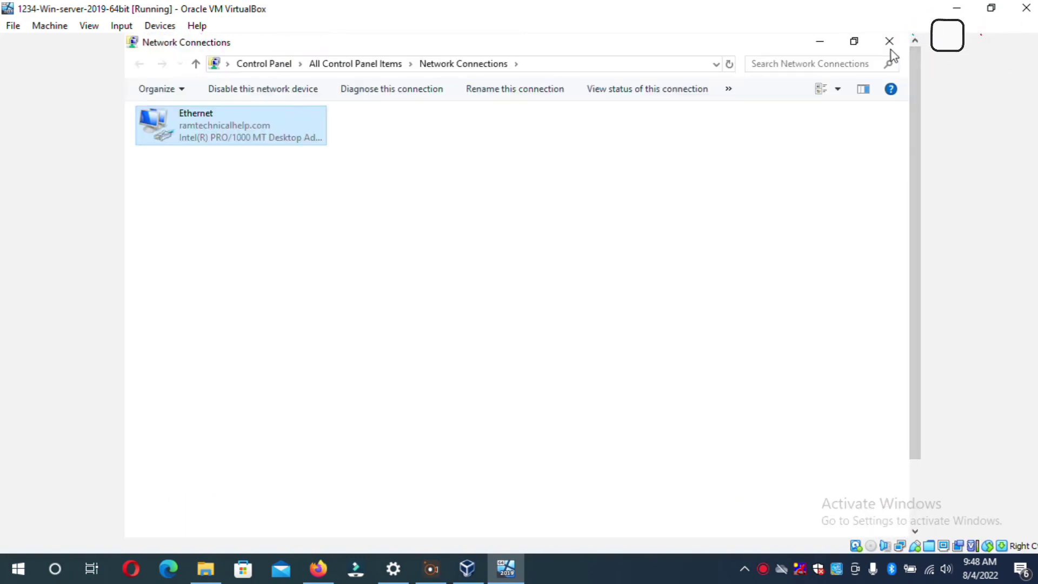
click(888, 41)
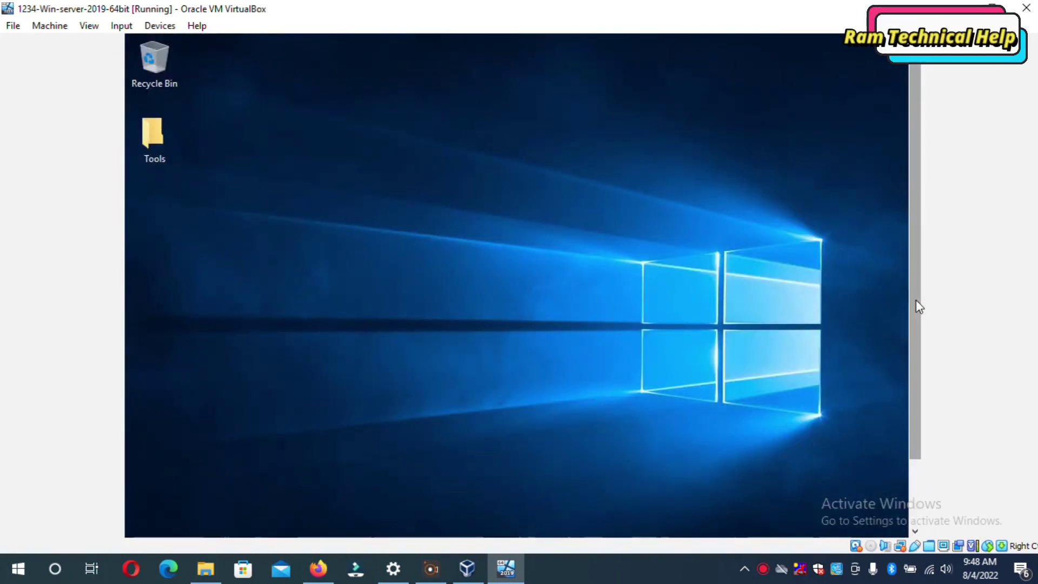
Step: Insert the Guest Additions CD image from the Devices menu
scroll(916, 300, down, 3)
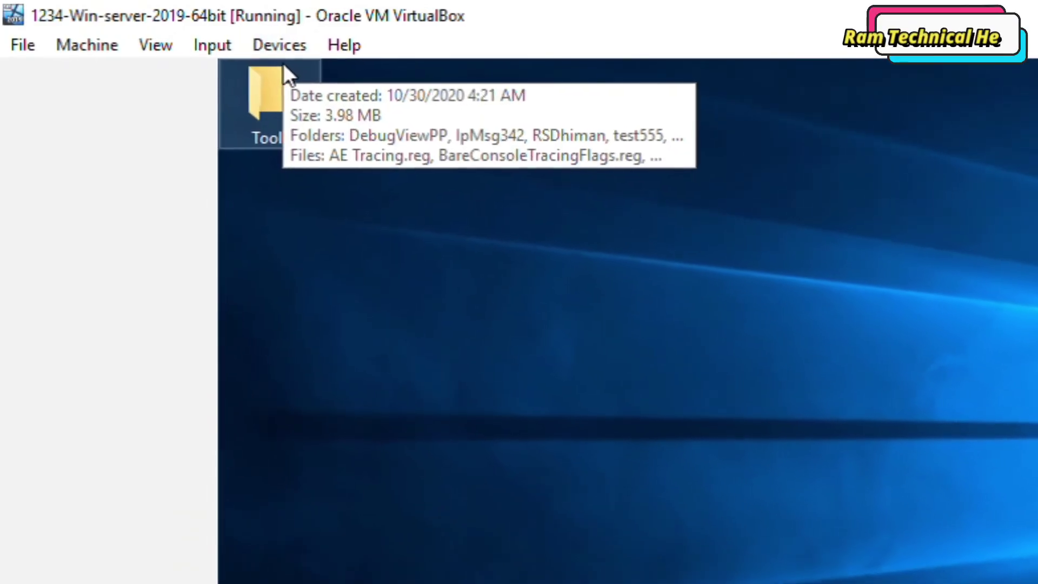
click(275, 47)
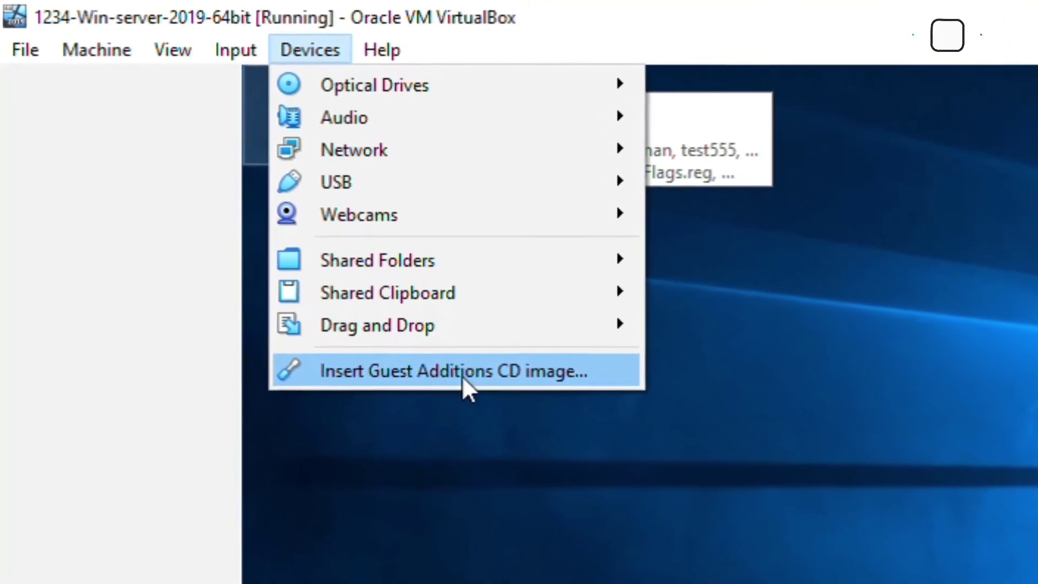
click(473, 360)
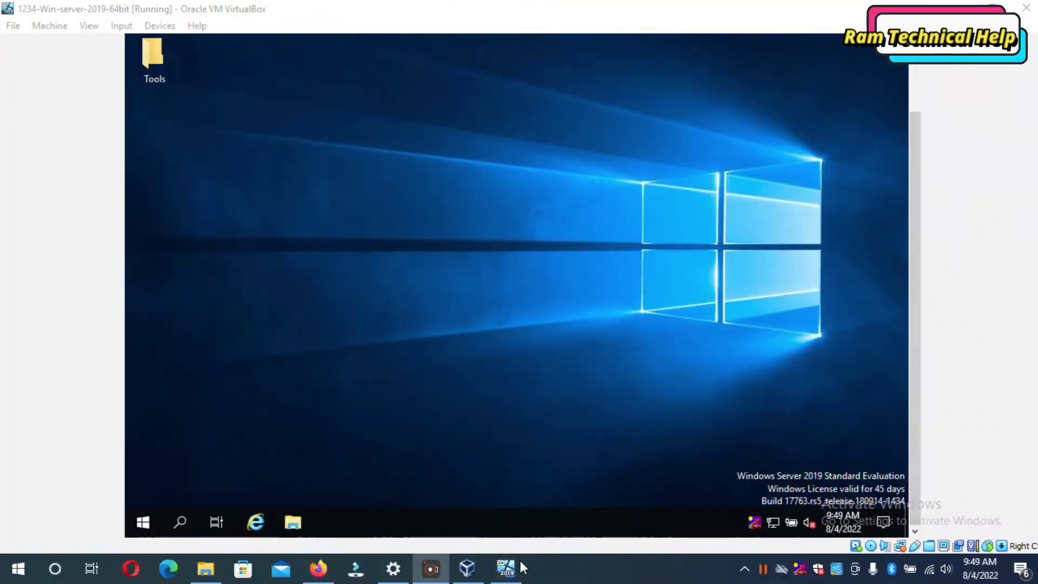
Step: Find CD Drive (D:) under This PC and bring up its run-installer option
click(293, 521)
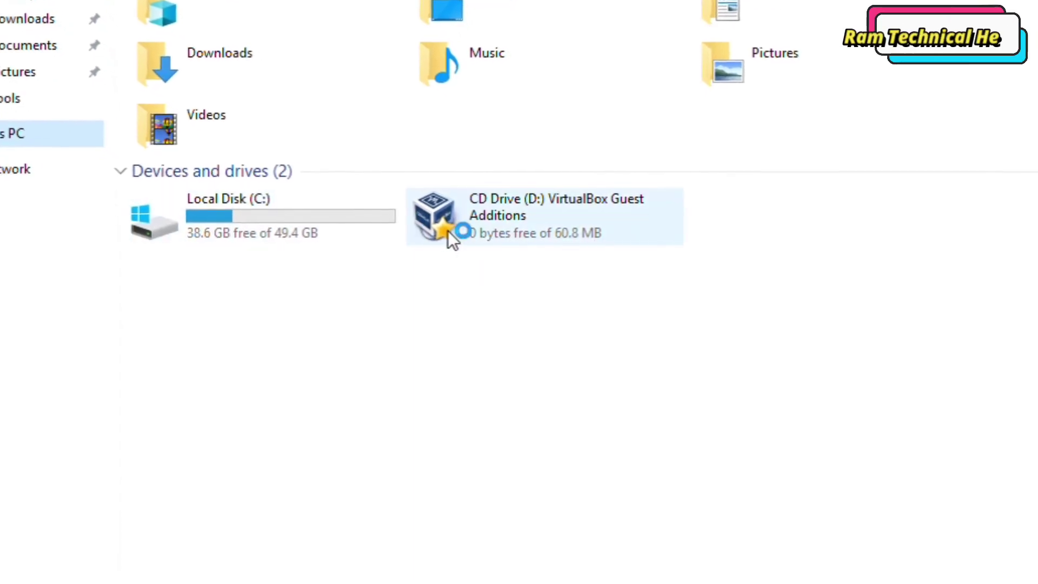
double_click(507, 216)
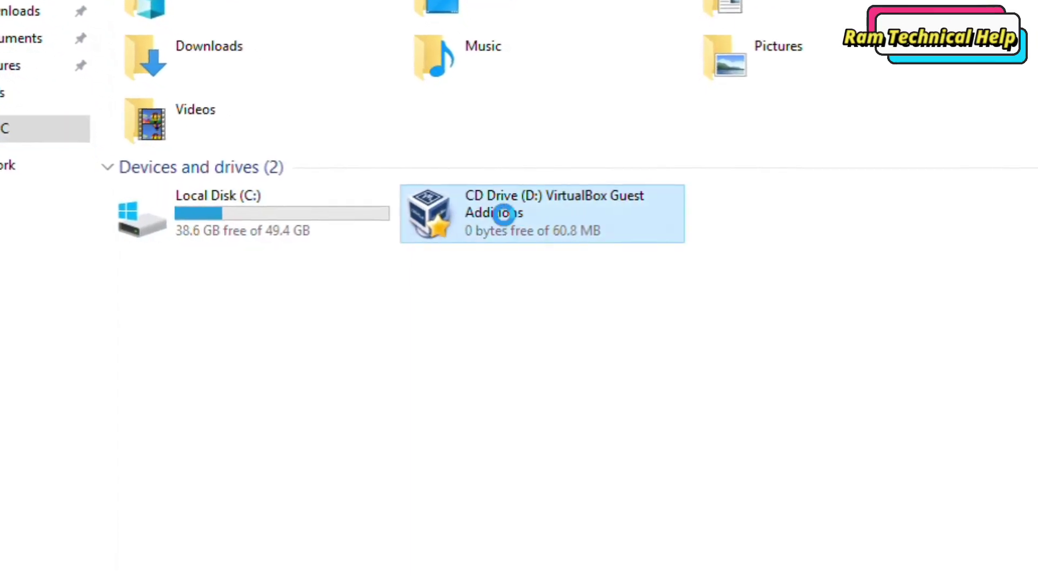
right_click(505, 206)
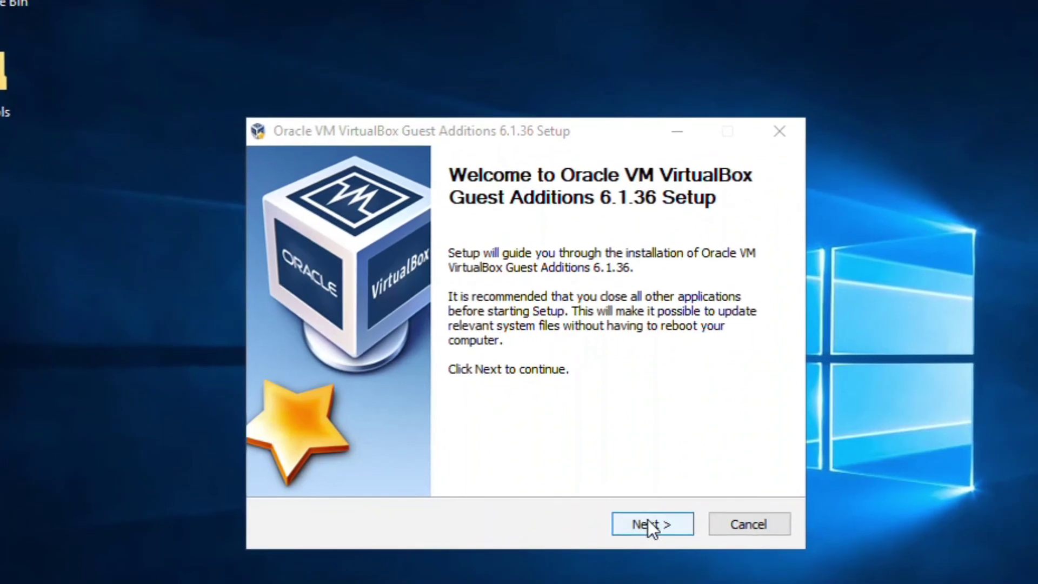
Step: Install Guest Additions 6.1.36 with default folder and components, finishing with Reboot now
click(649, 522)
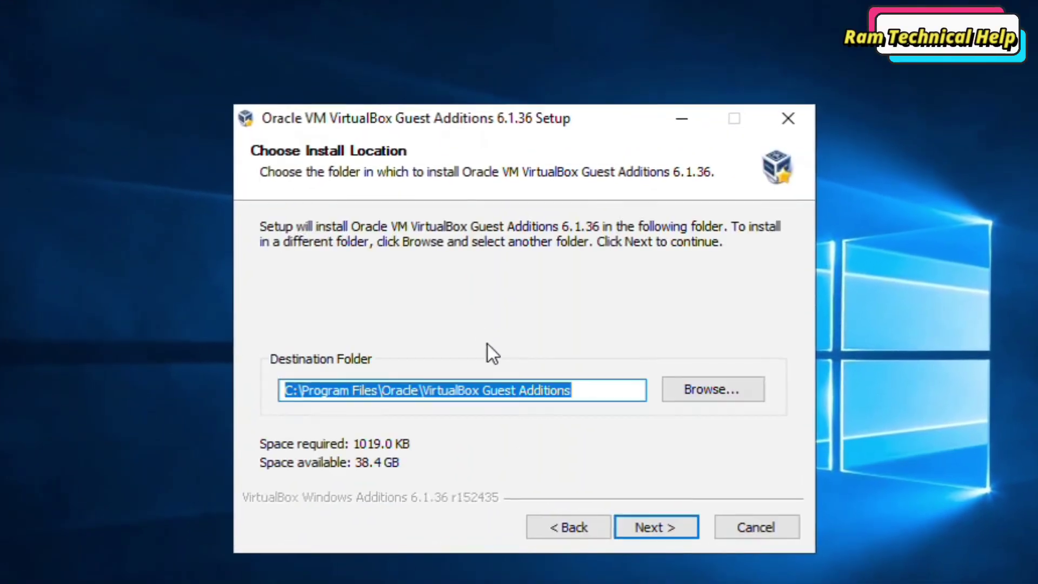
click(658, 525)
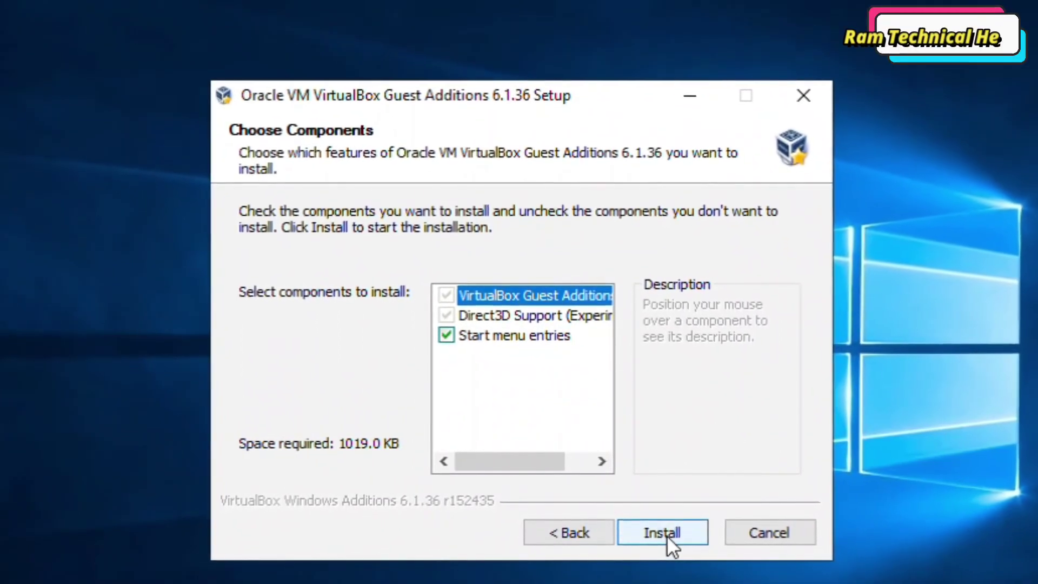
click(666, 535)
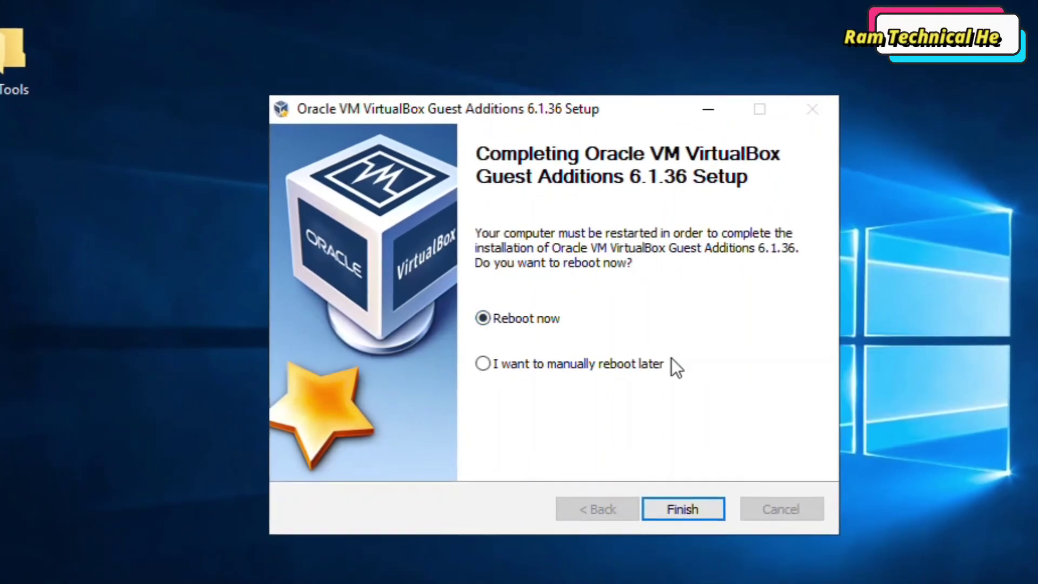
click(687, 514)
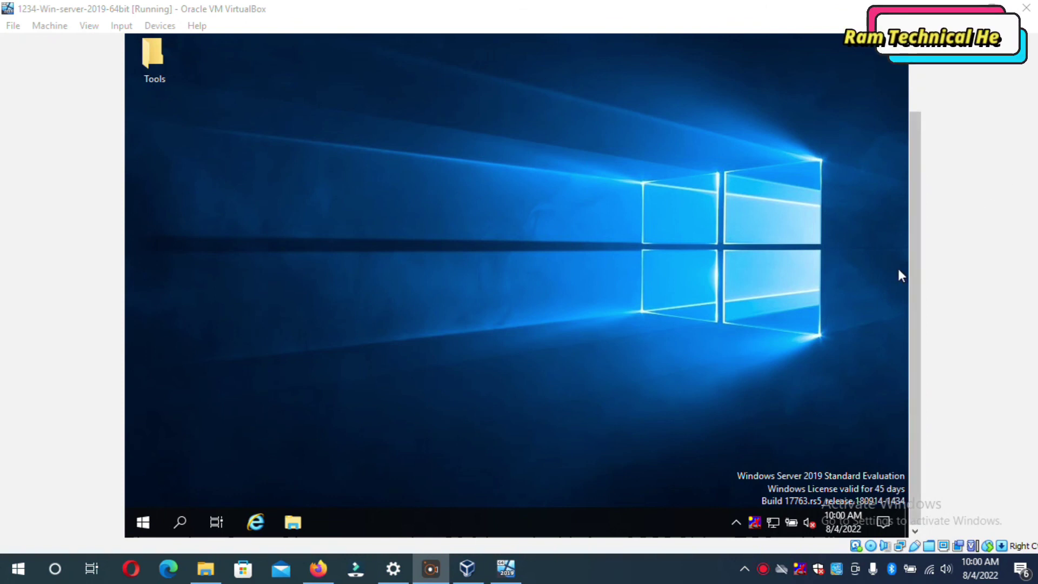
Step: Choose View > Scaled Mode and confirm the Switch so the guest desktop fills the window
drag(919, 311, 915, 209)
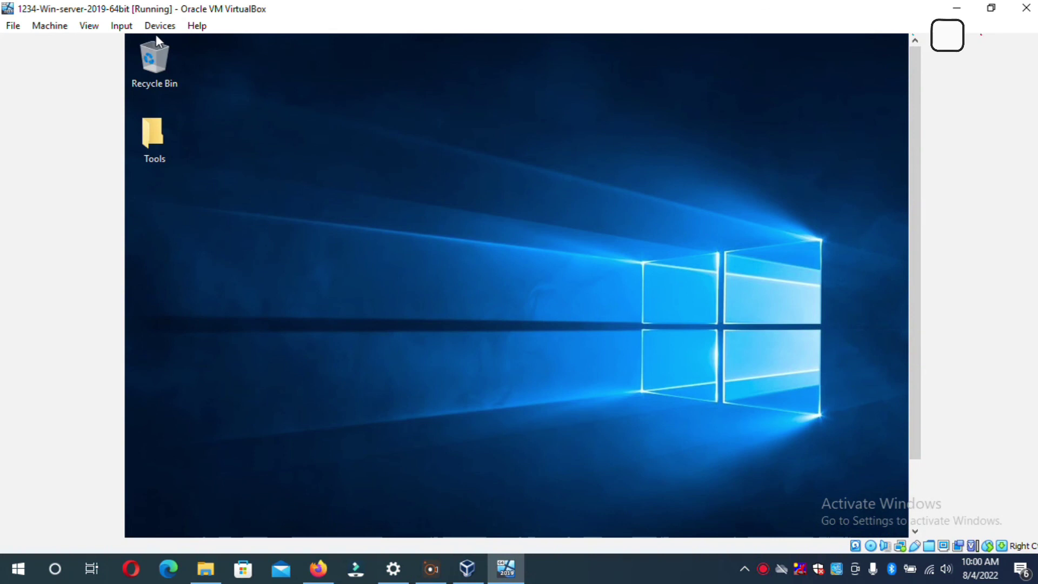
drag(913, 236, 900, 316)
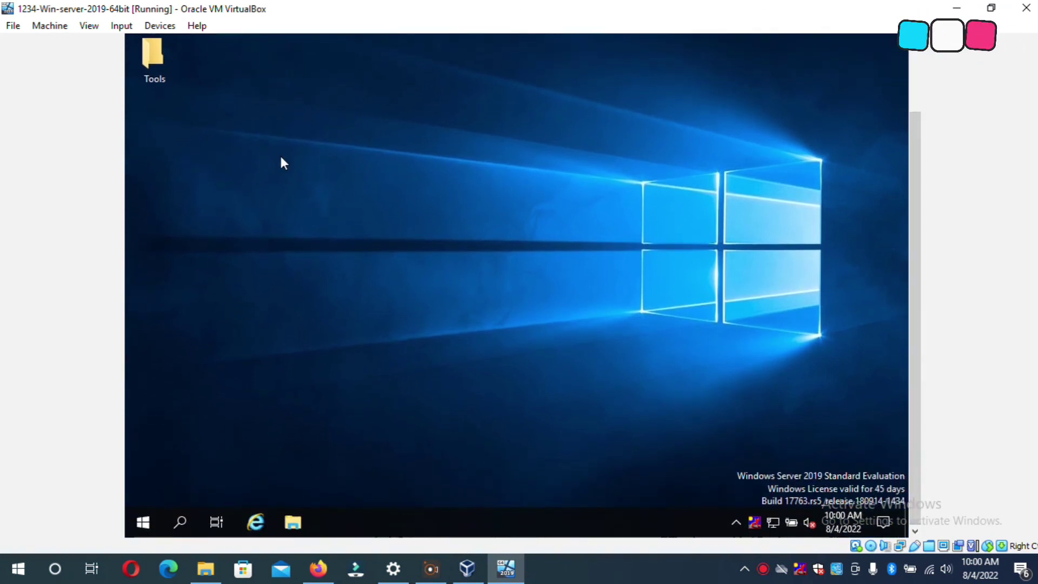
click(915, 83)
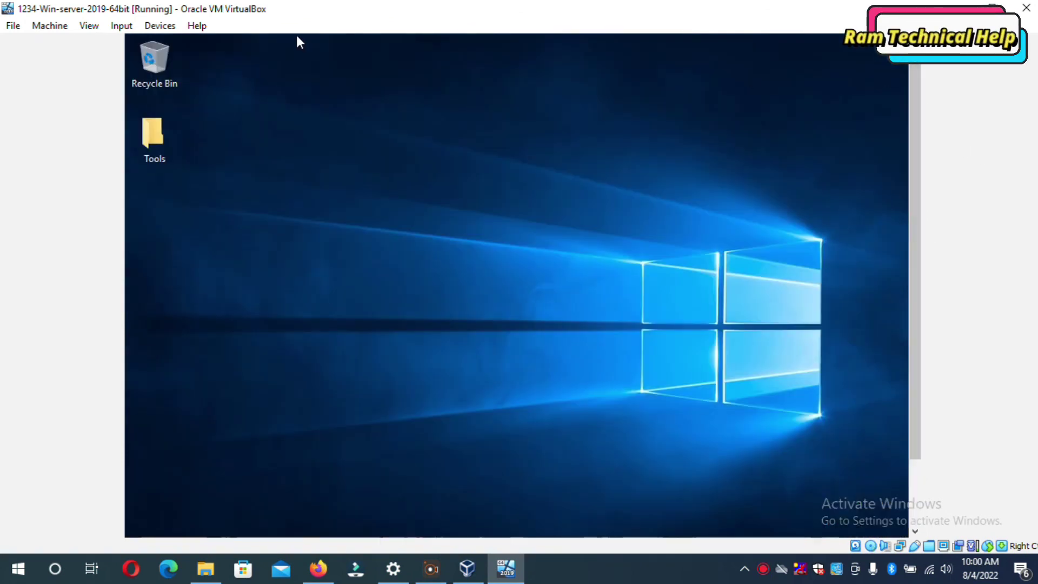
click(89, 26)
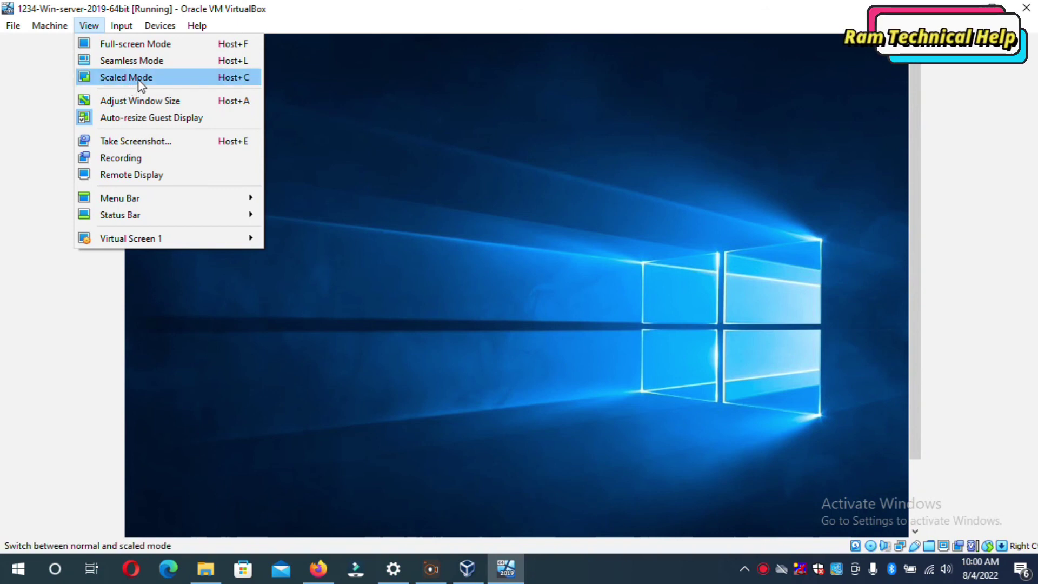
click(139, 78)
click(487, 341)
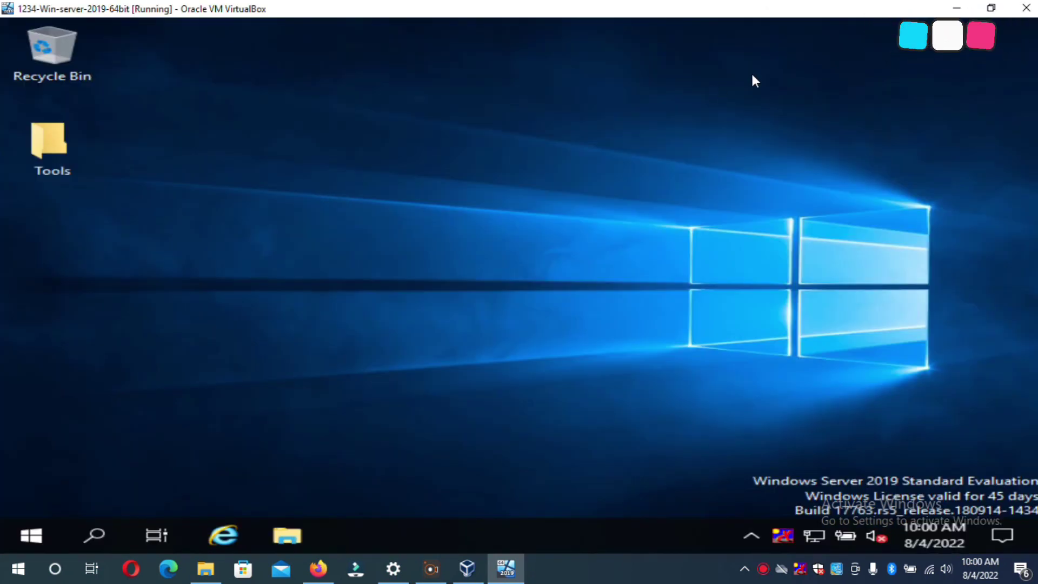